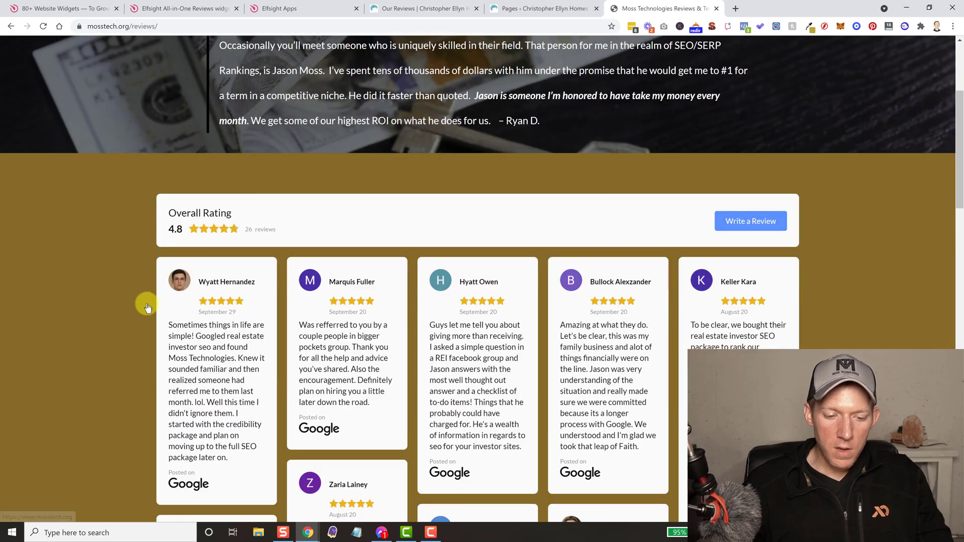
- Examine the customer reviews on the Moss Technologies reviews page, from the overall rating through the Google, Trustpilot and Facebook entries
scroll(118, 312, "down", 2)
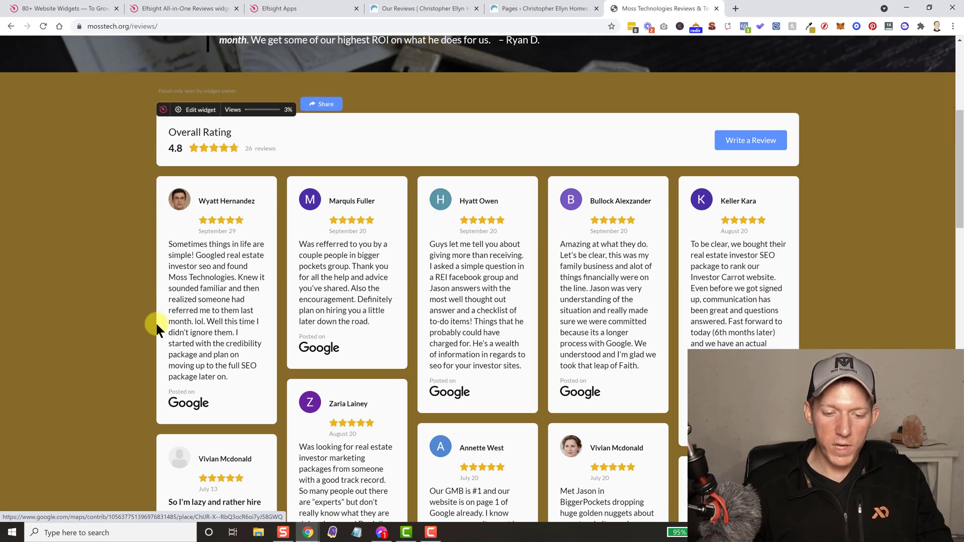
scroll(362, 306, "down", 2)
scroll(264, 341, "down", 3)
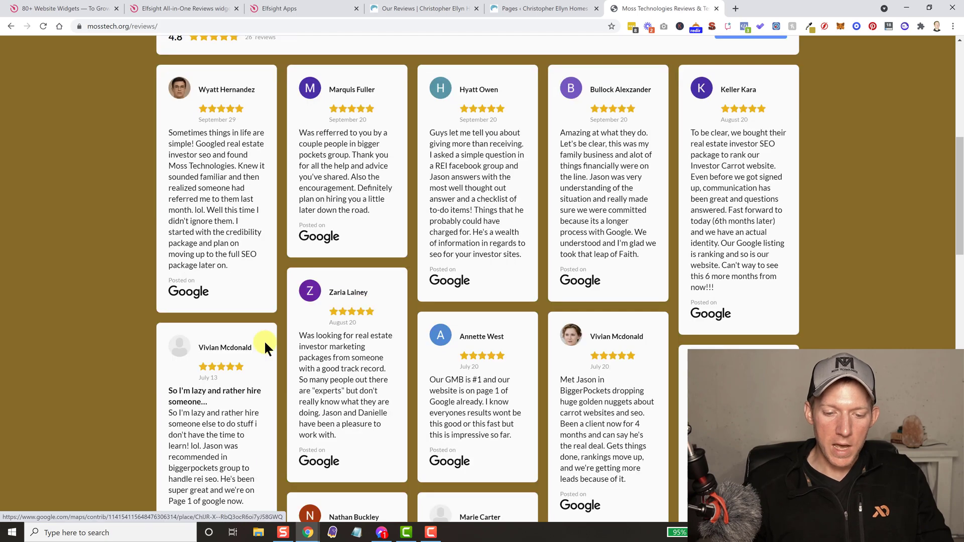
scroll(264, 339, "down", 5)
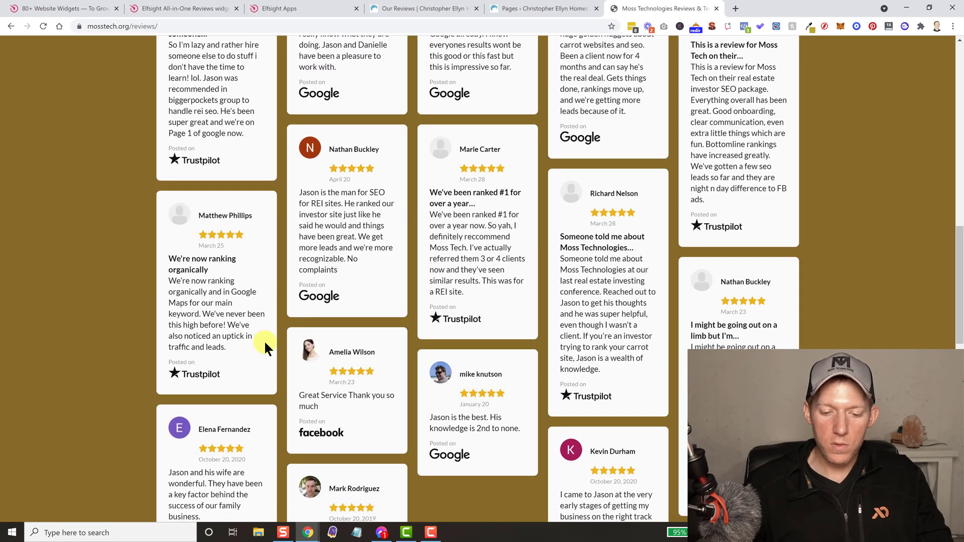
scroll(264, 339, "down", 2)
scroll(264, 339, "down", 2)
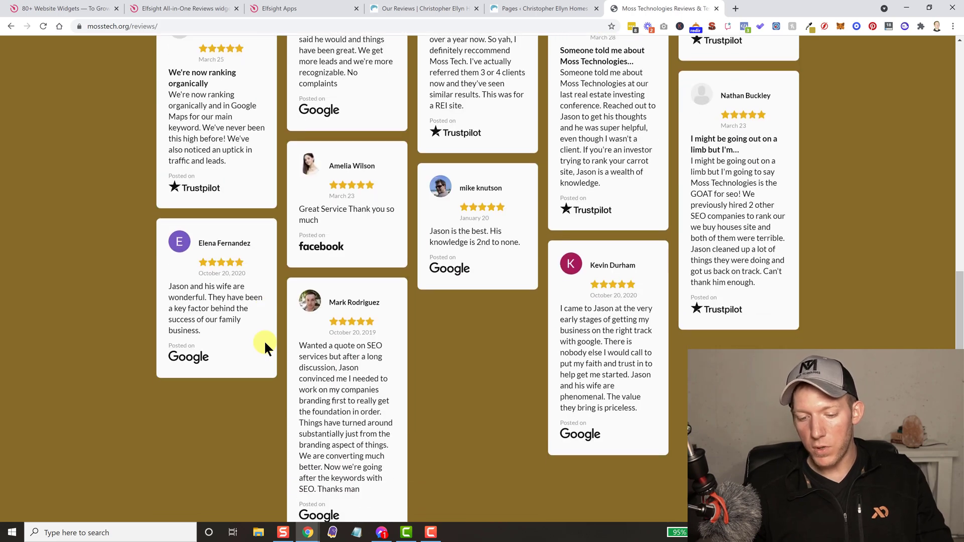
scroll(263, 339, "up", 5)
scroll(264, 339, "up", 7)
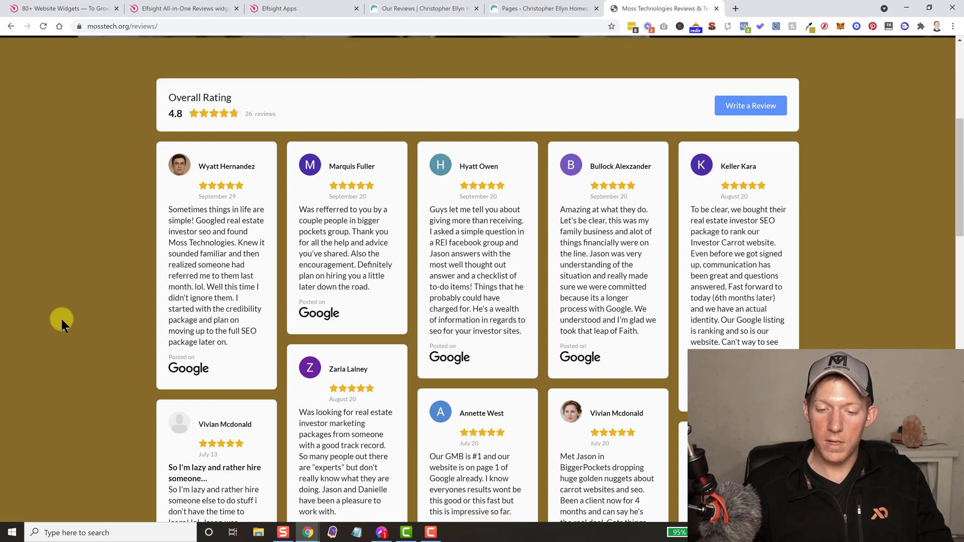
scroll(241, 265, "down", 1)
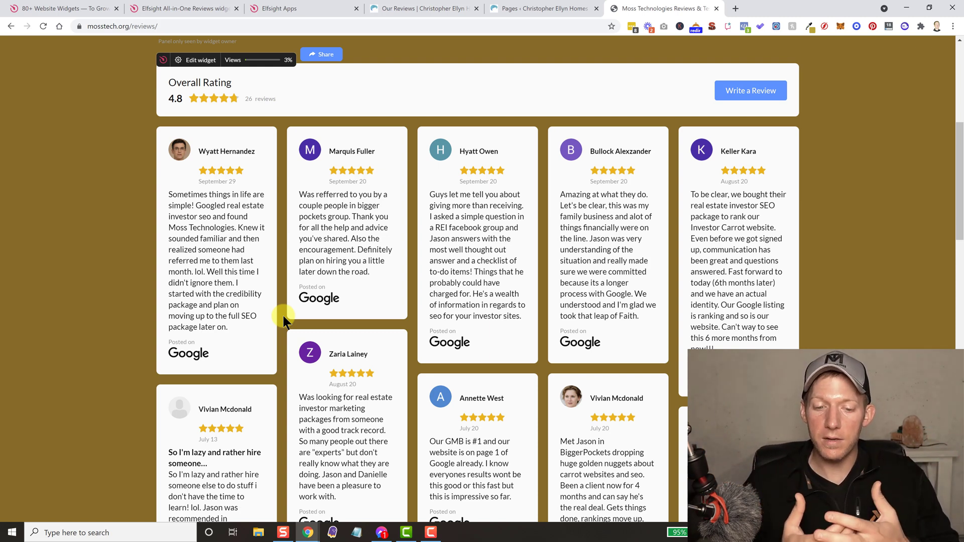
scroll(365, 377, "down", 4)
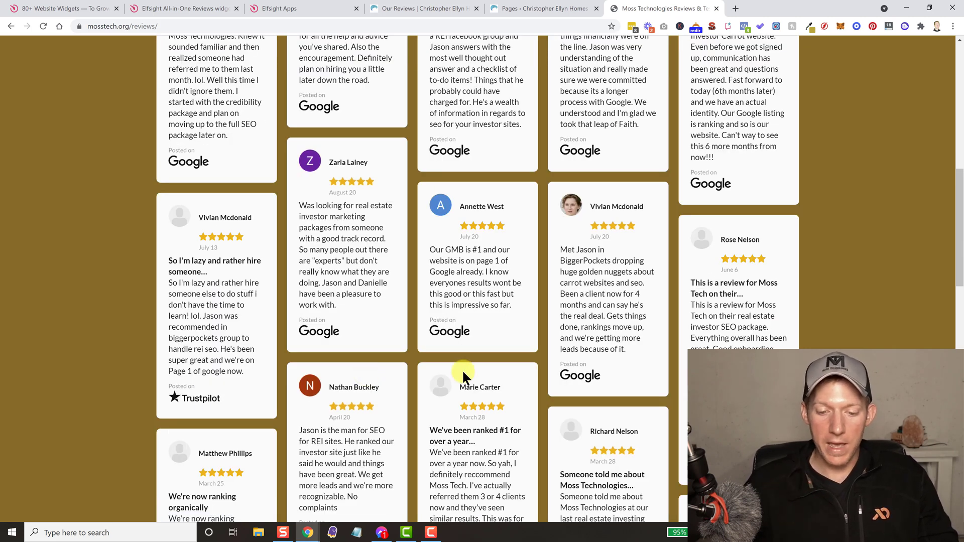
scroll(461, 369, "down", 1)
scroll(462, 369, "down", 4)
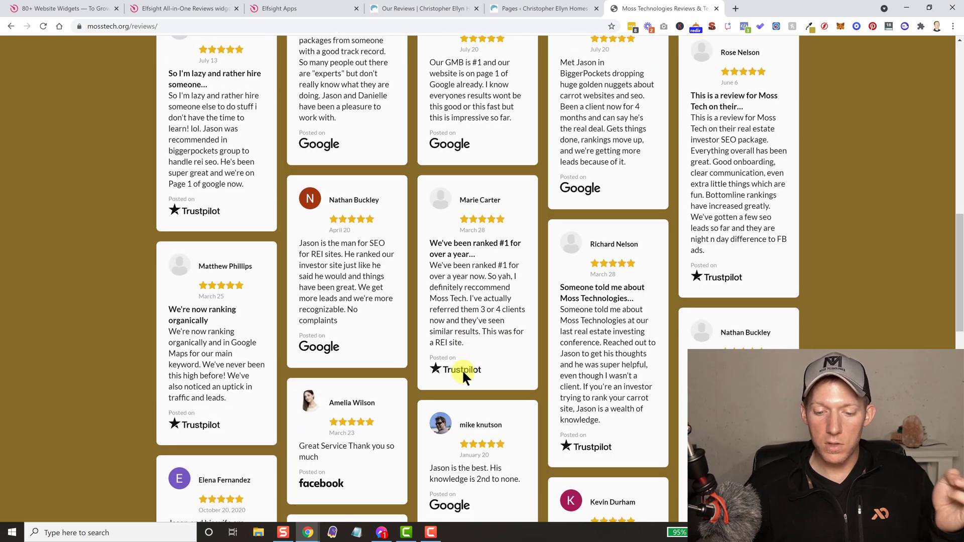
scroll(462, 369, "down", 1)
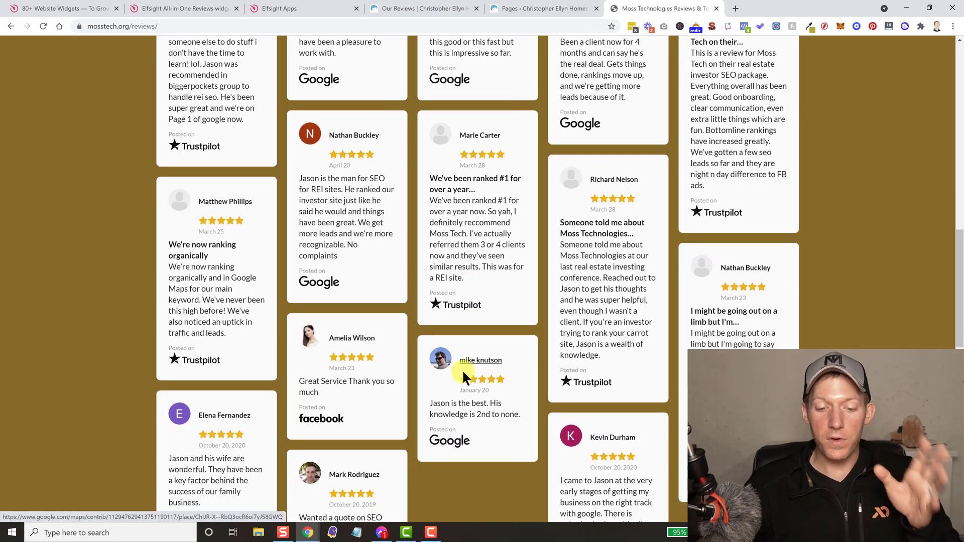
scroll(462, 369, "up", 3)
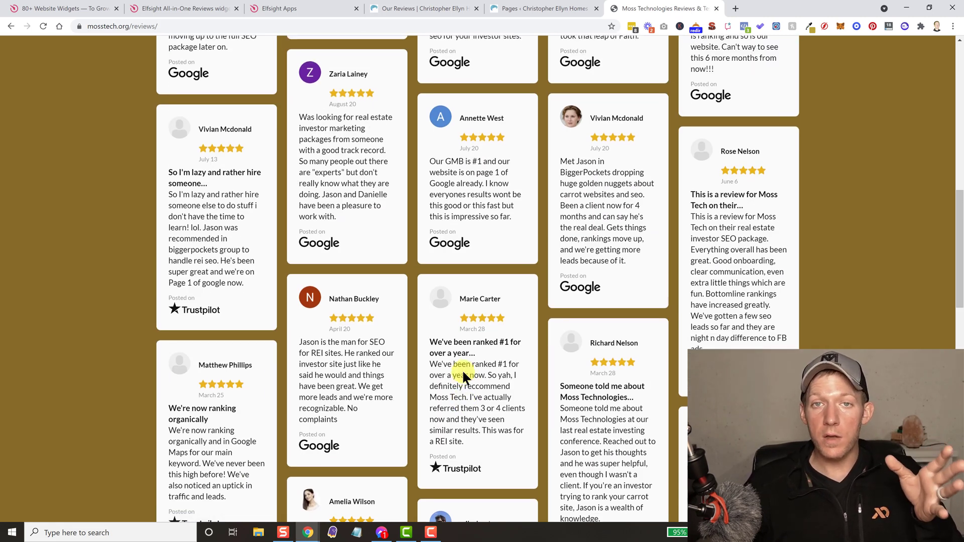
scroll(462, 370, "up", 2)
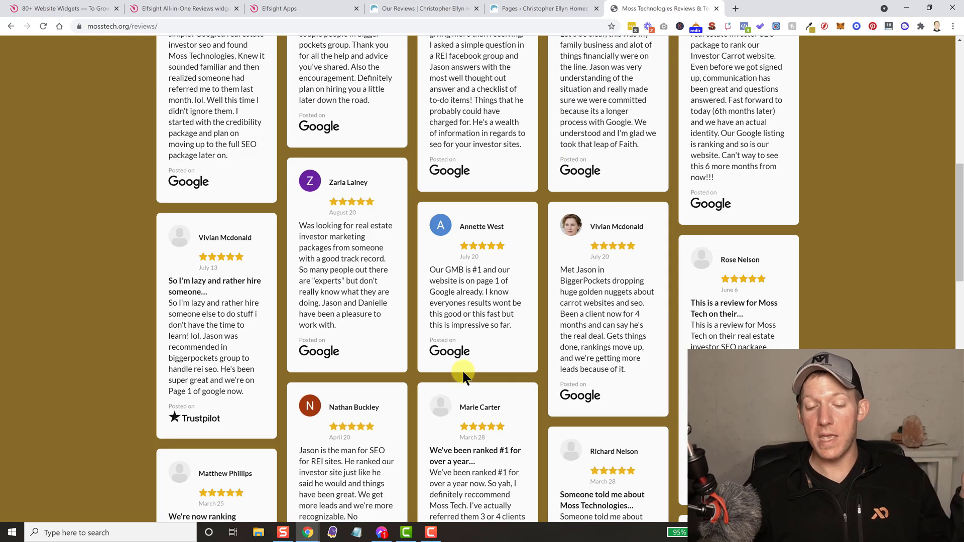
scroll(462, 370, "up", 6)
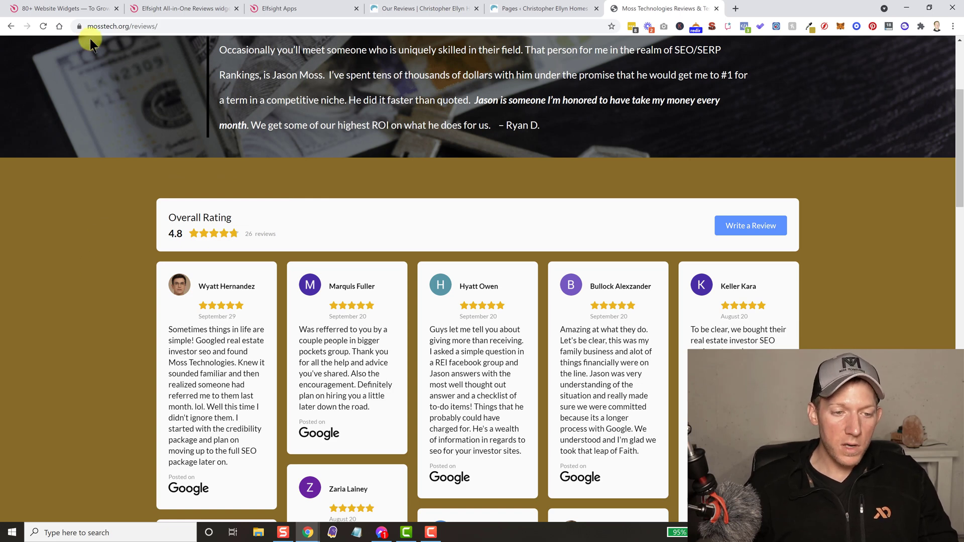
- View the Elfsight home page and examine the Lite plan's website and view limits on the All-in-One Reviews pricing page
left_click(65, 7)
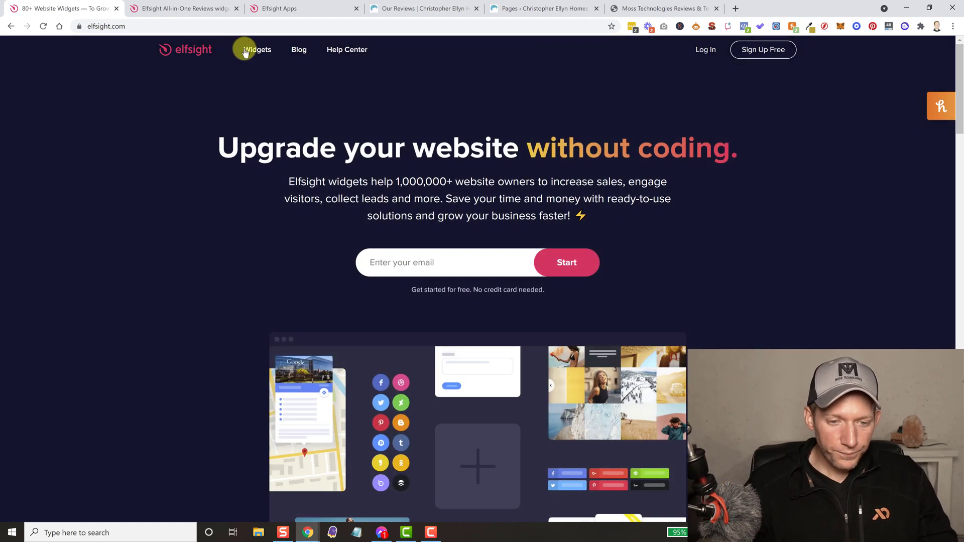
mouse_move(249, 52)
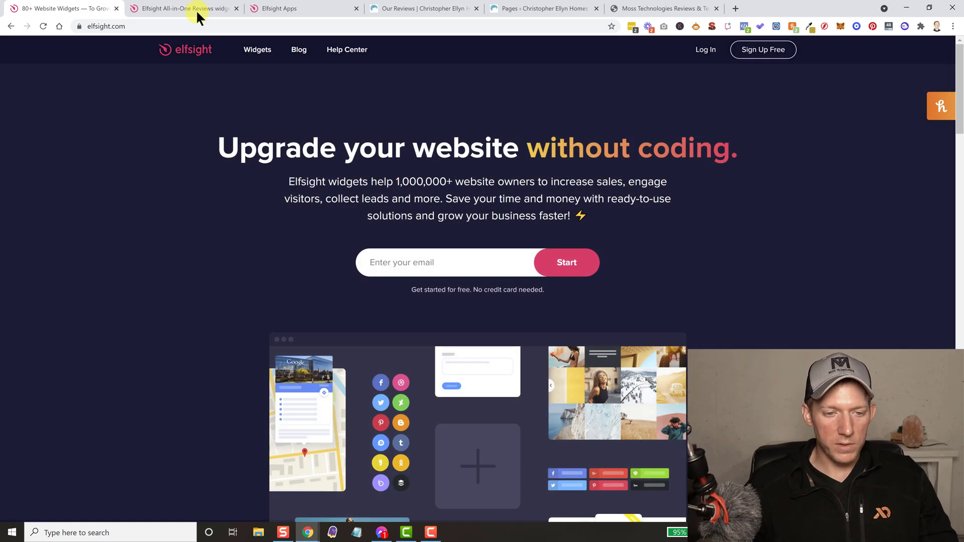
left_click(196, 9)
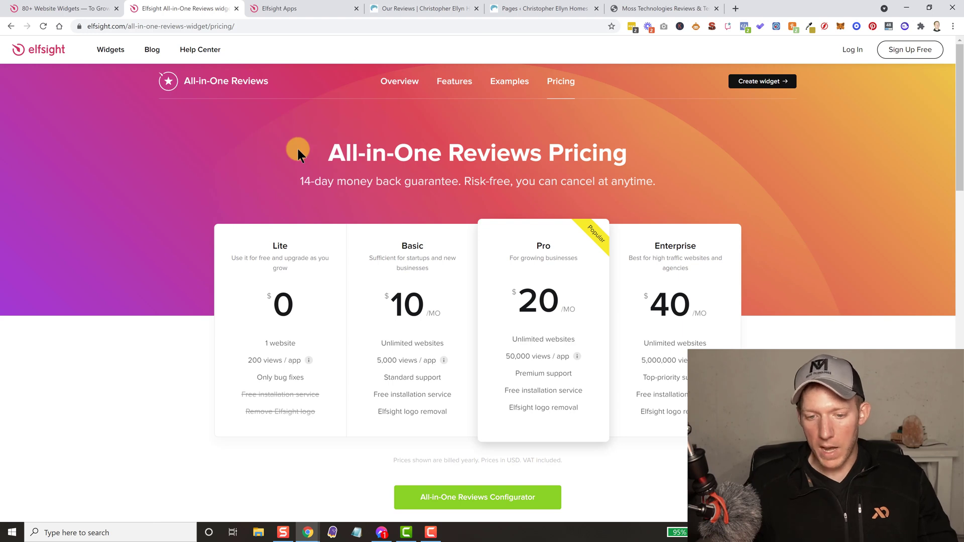
scroll(275, 209, "down", 1)
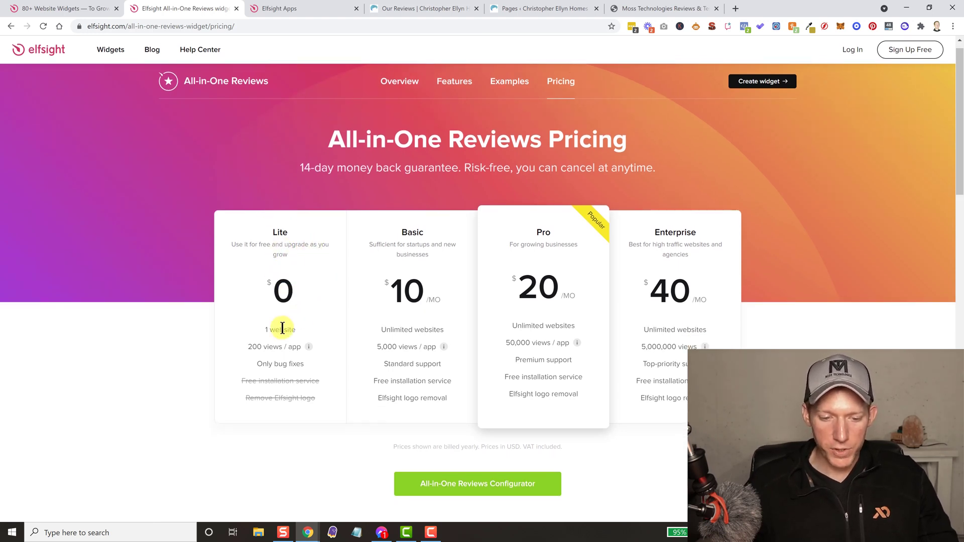
left_click_drag(266, 331, 297, 328)
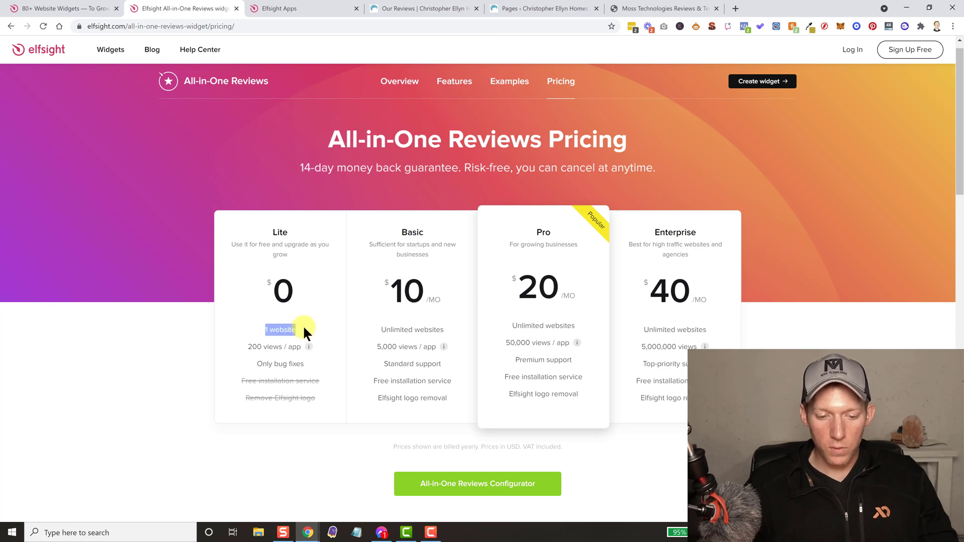
left_click(305, 327)
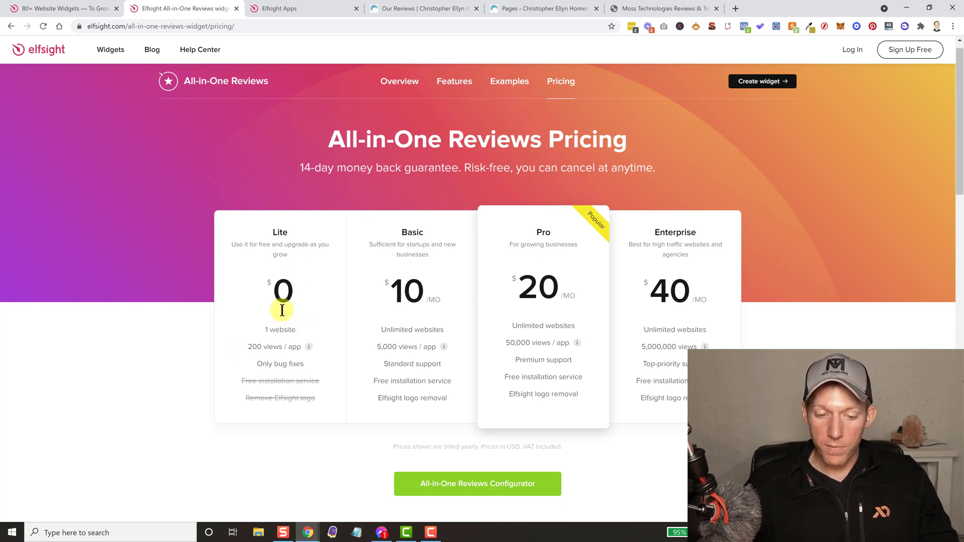
left_click_drag(248, 346, 283, 347)
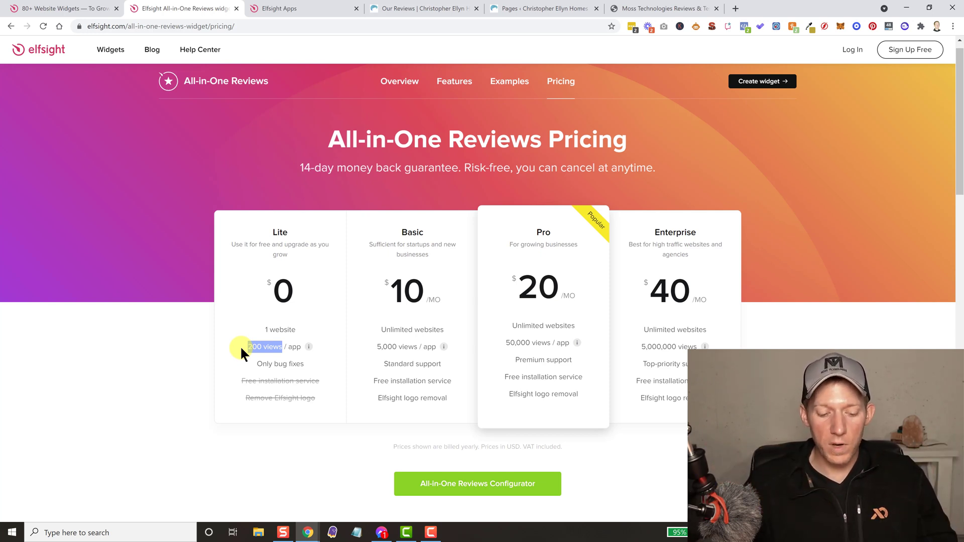
left_click(232, 328)
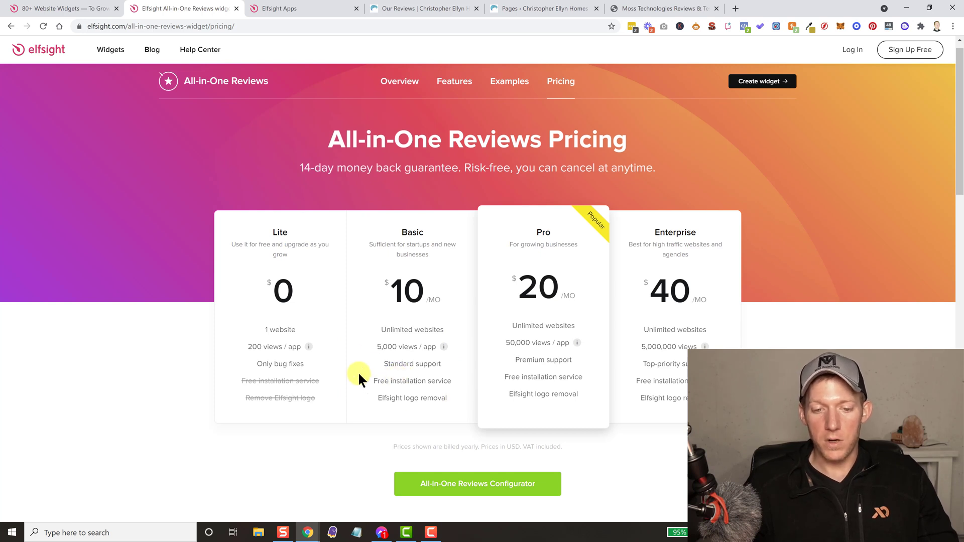
- View the All-in-One Reviews widget overview and the live Christopher Ellyn Homes reviews page
left_click(395, 83)
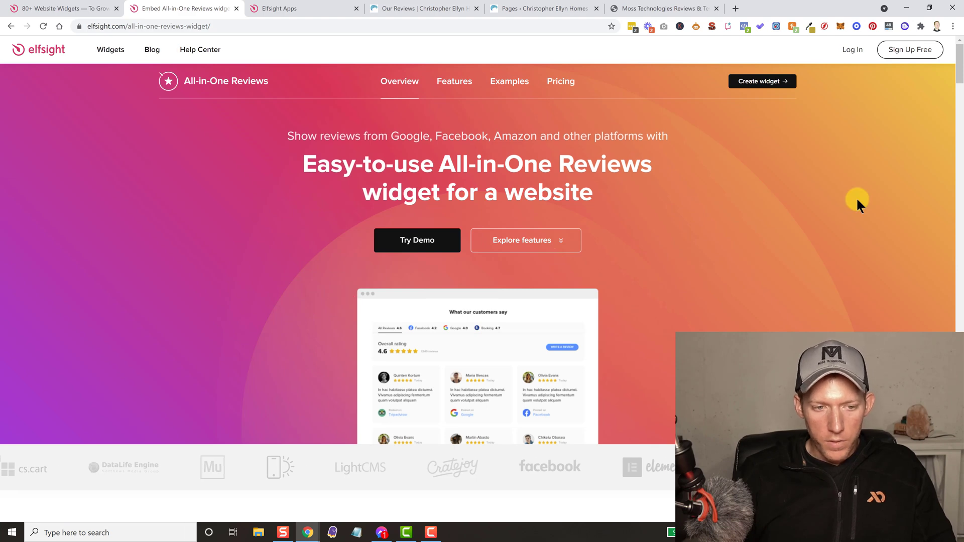
mouse_move(959, 75)
left_mouse_down()
mouse_move(955, 210)
mouse_move(960, 75)
left_mouse_up()
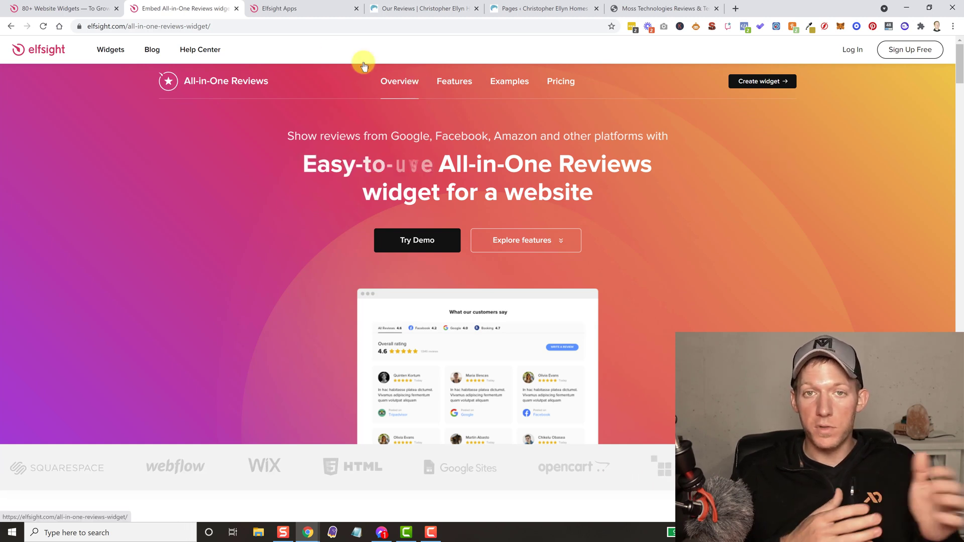
left_click(426, 10)
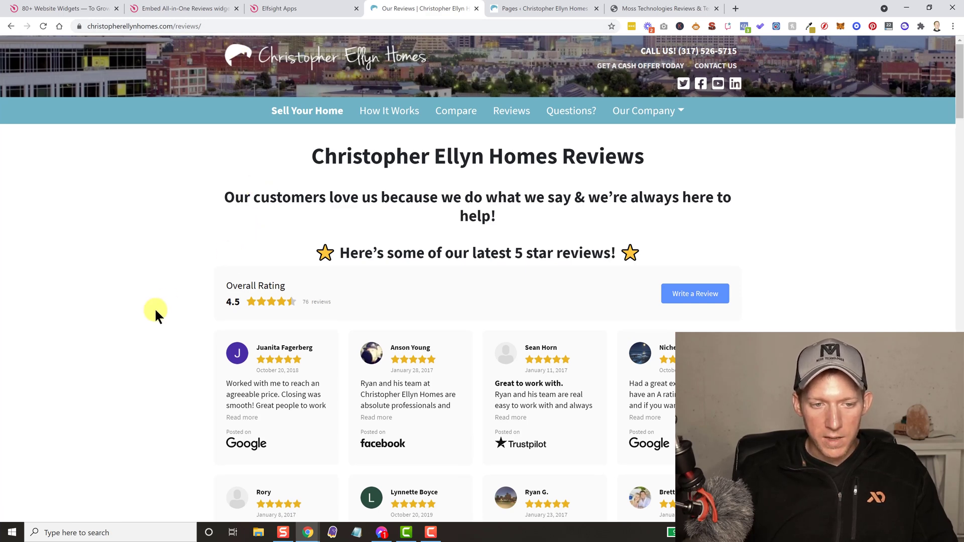
scroll(155, 312, "down", 2)
left_click_drag(960, 100, 959, 67)
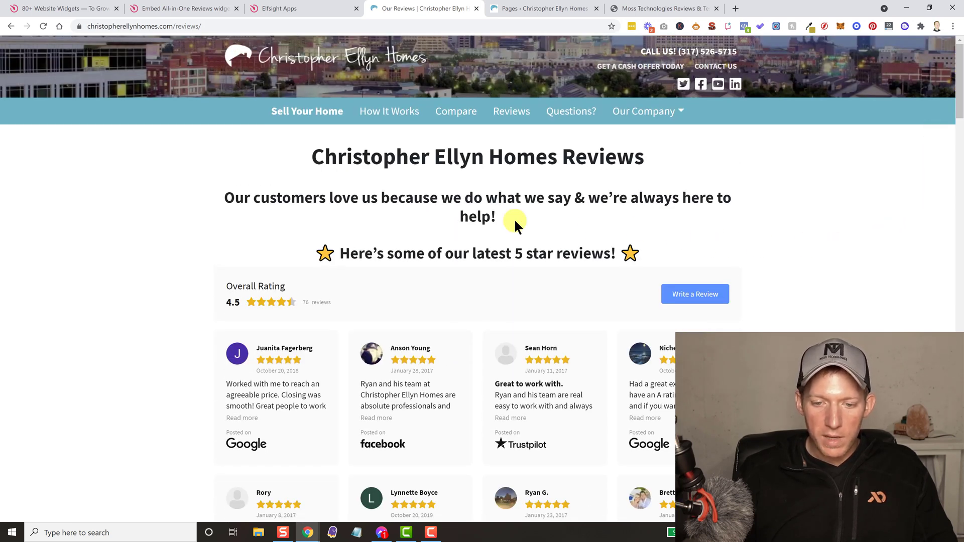
- Switch to the Elfsight editor for the Christopher Ellyn Homes review page widget and look over its preview
left_click(281, 9)
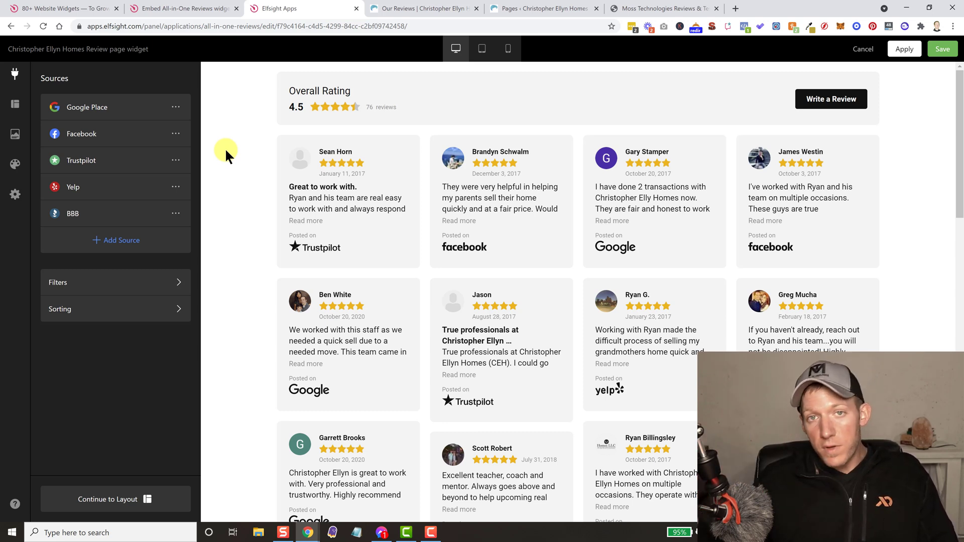
scroll(395, 250, "down", 1)
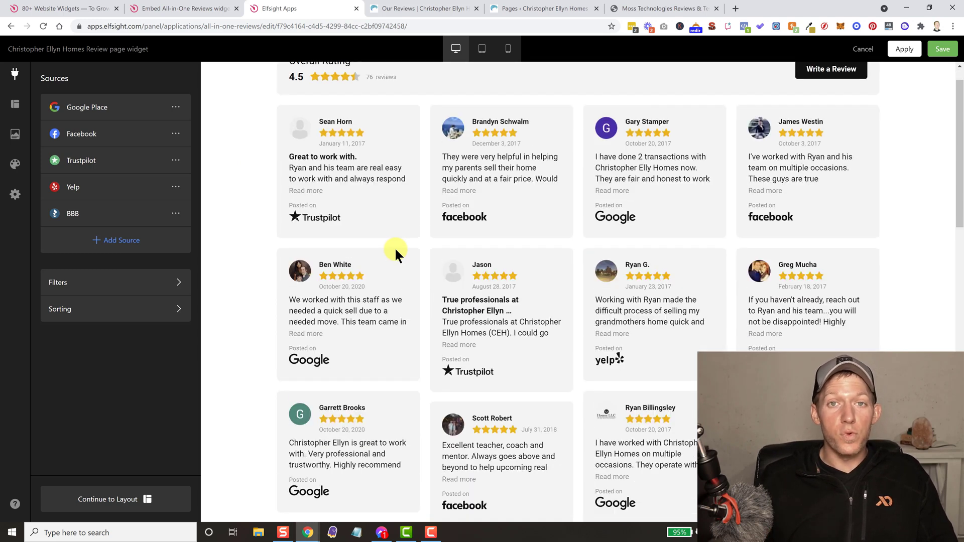
scroll(395, 252, "up", 1)
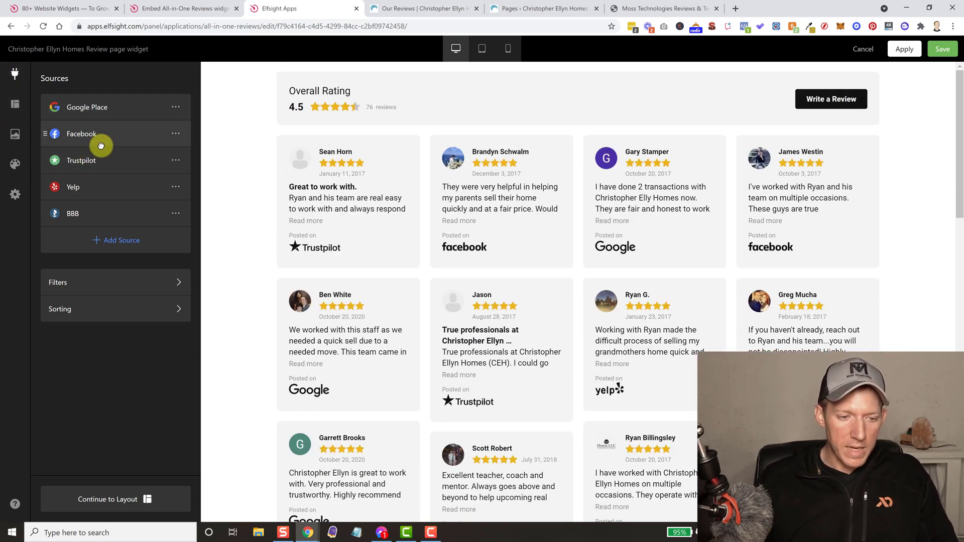
- Browse the review source types available for the widget without adding one, and open its review filters
left_click(118, 245)
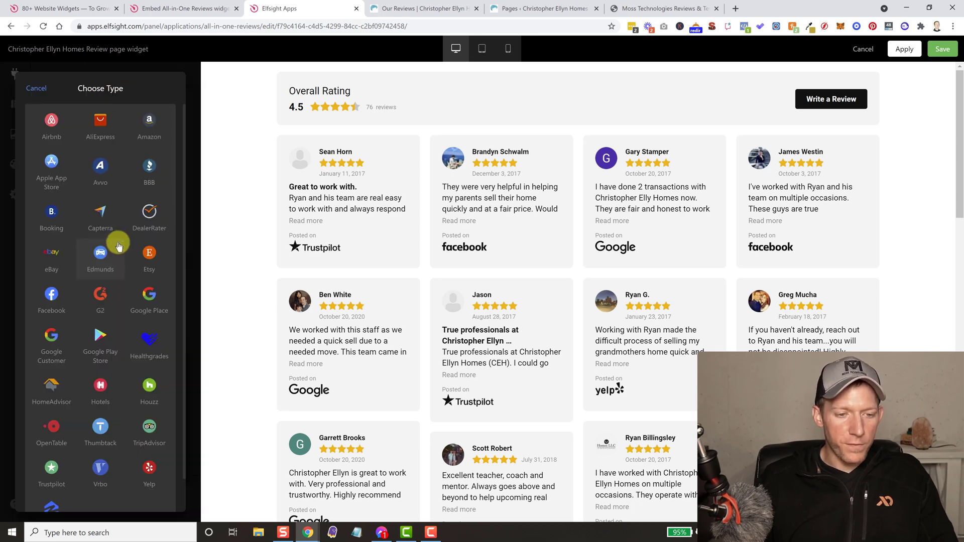
scroll(126, 253, "down", 1)
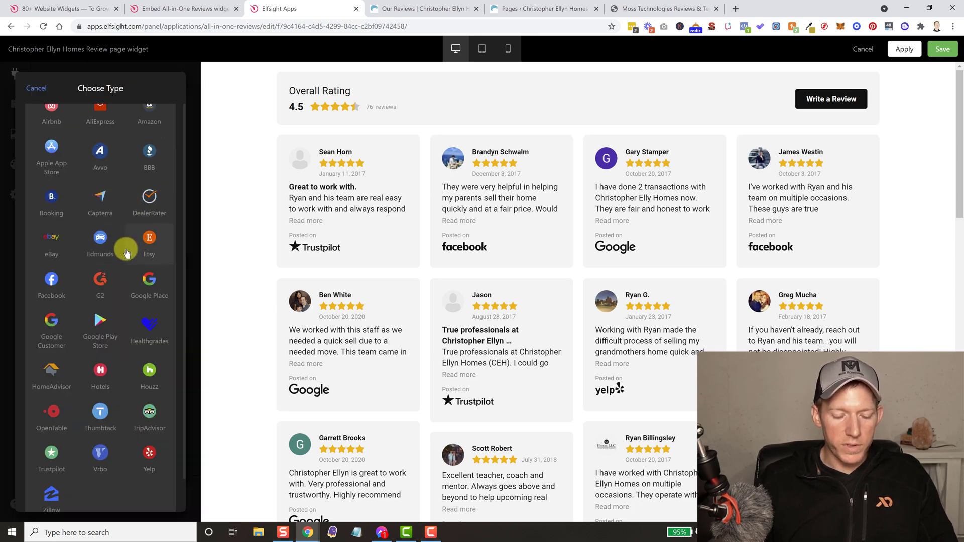
scroll(126, 252, "up", 1)
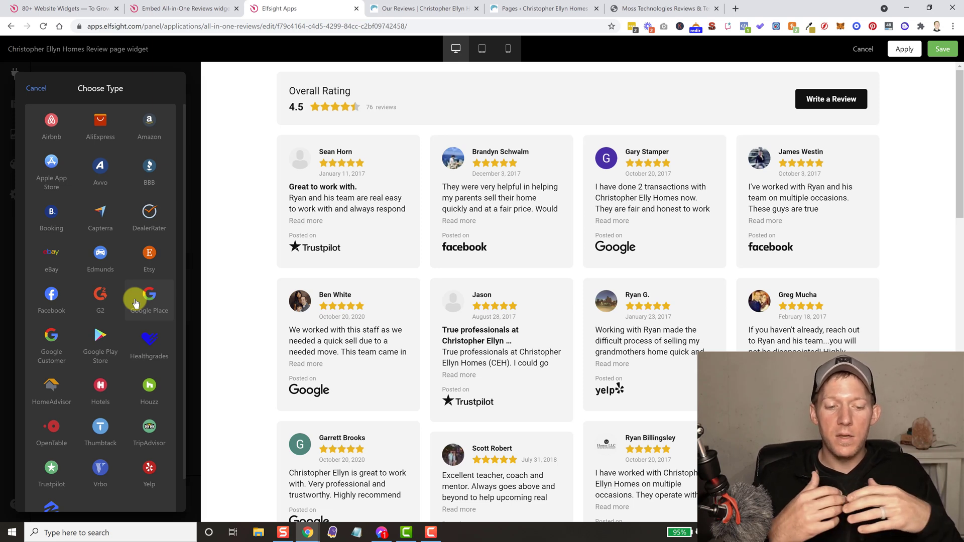
left_click(33, 88)
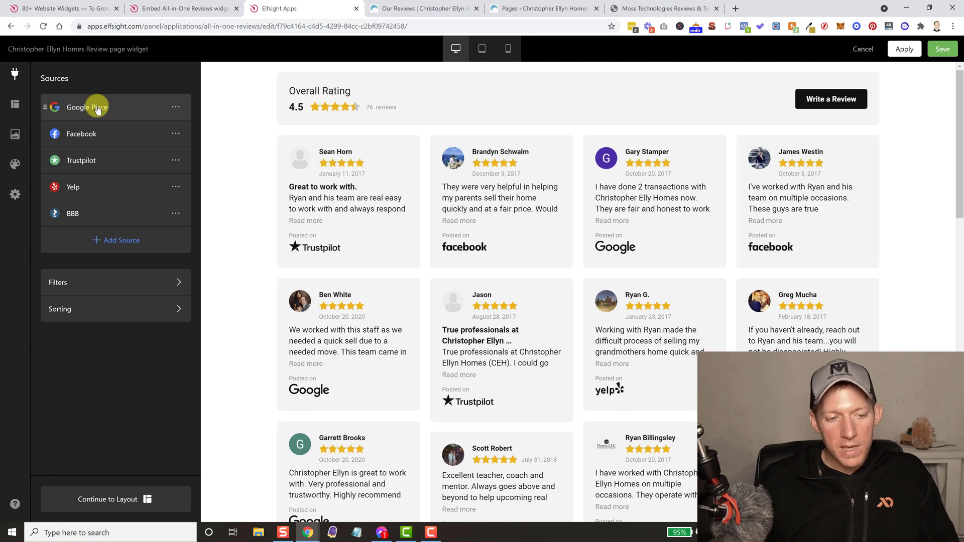
left_click(105, 285)
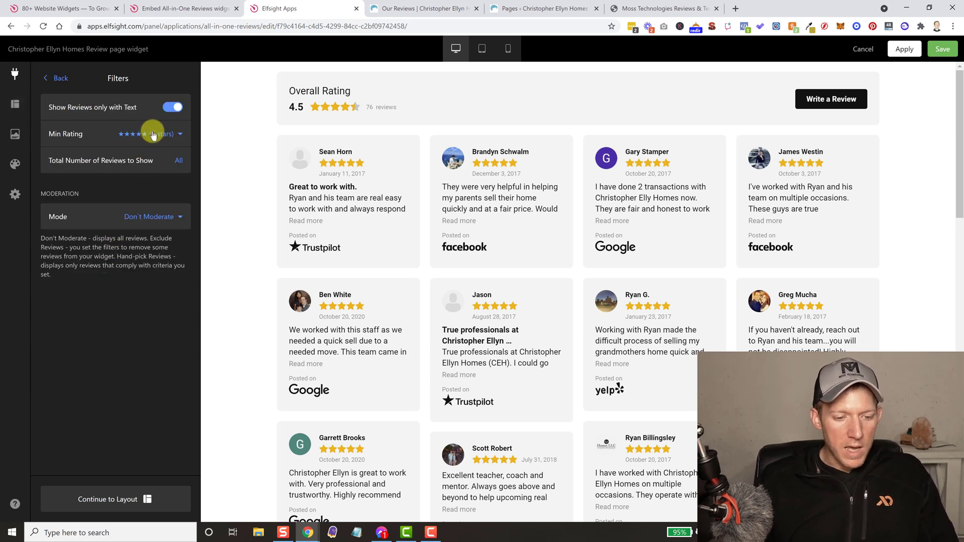
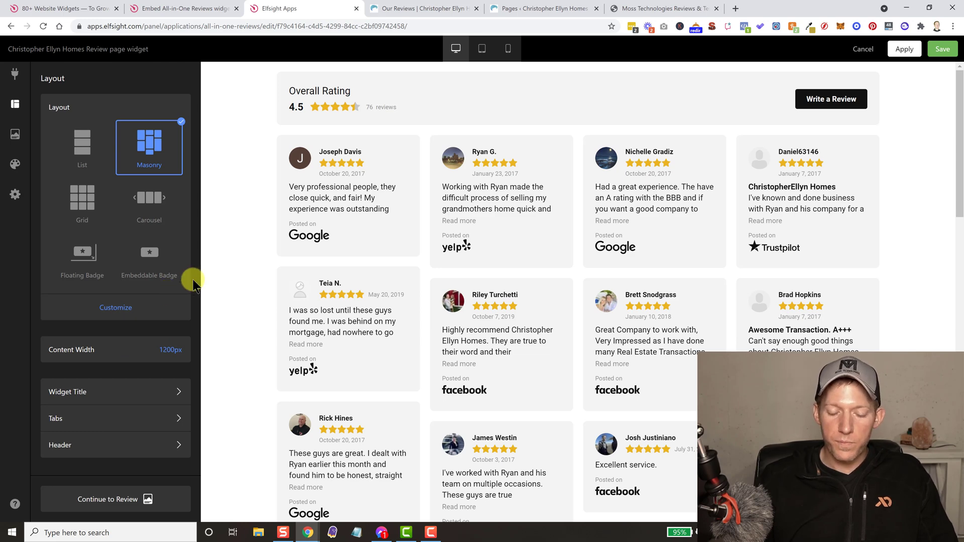
- Preview the widget in the List layout and switch it to the Carousel layout
left_click(89, 154)
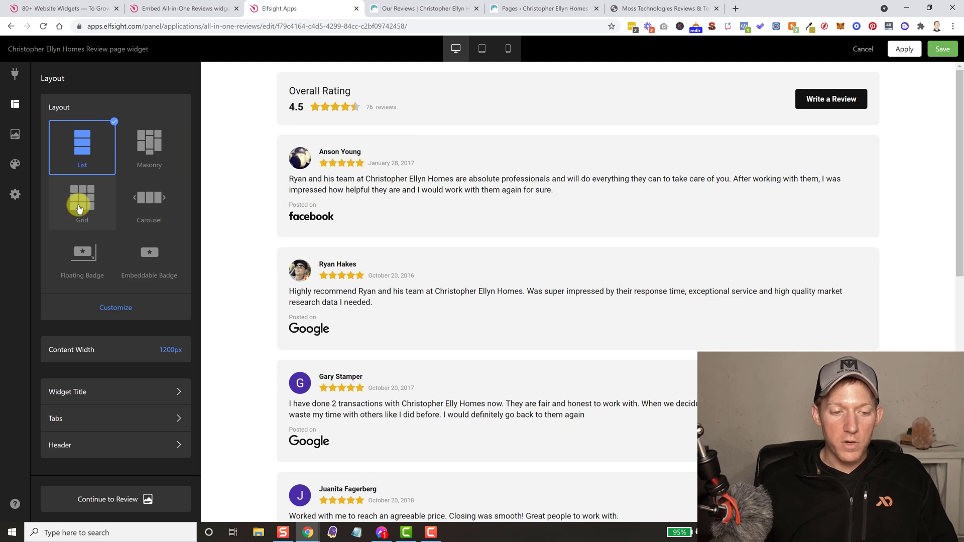
left_click(141, 209)
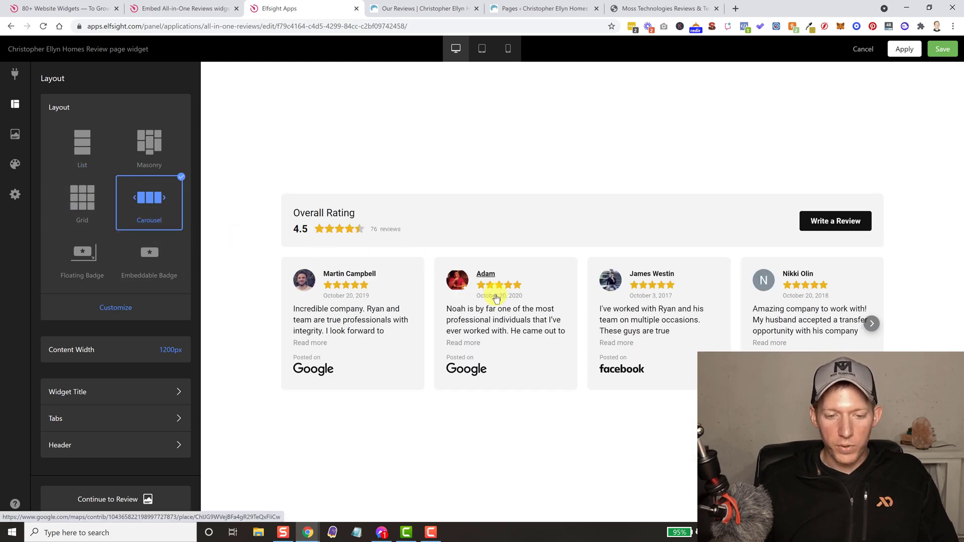
- Page through the carousel reviews in the preview, and change the widget to the Masonry layout
left_click(872, 323)
left_click(872, 324)
left_click(872, 323)
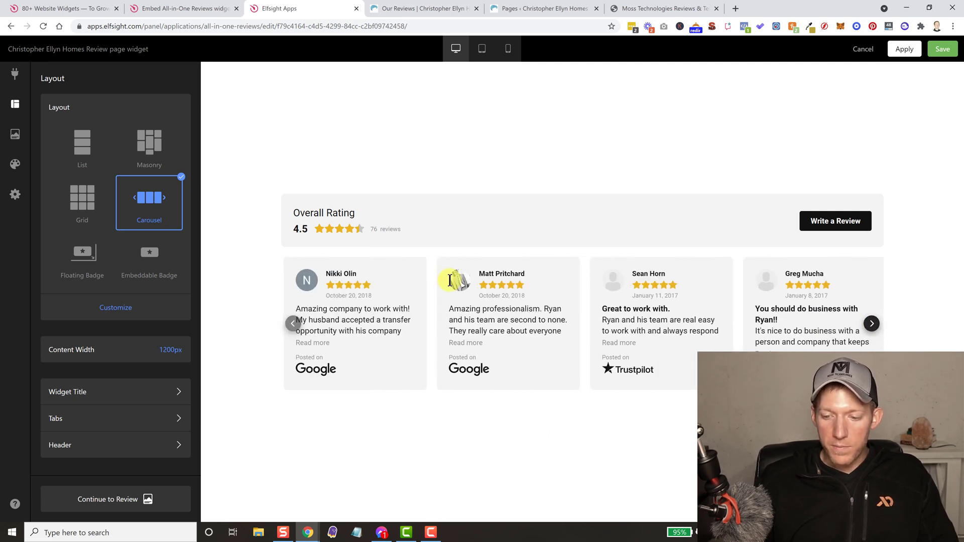
left_click(136, 149)
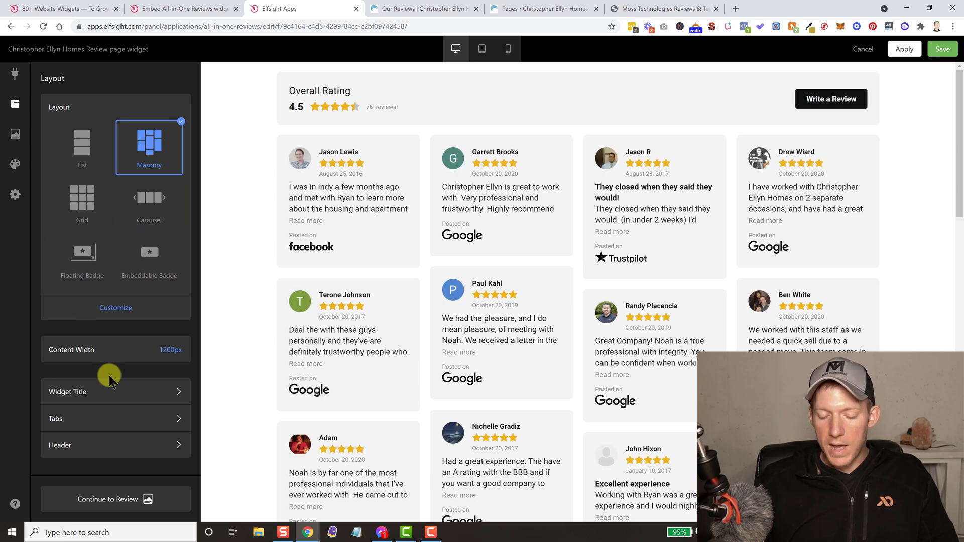
- Check the widget title option, and try showing source tabs above the reviews before turning them off again
left_click(103, 390)
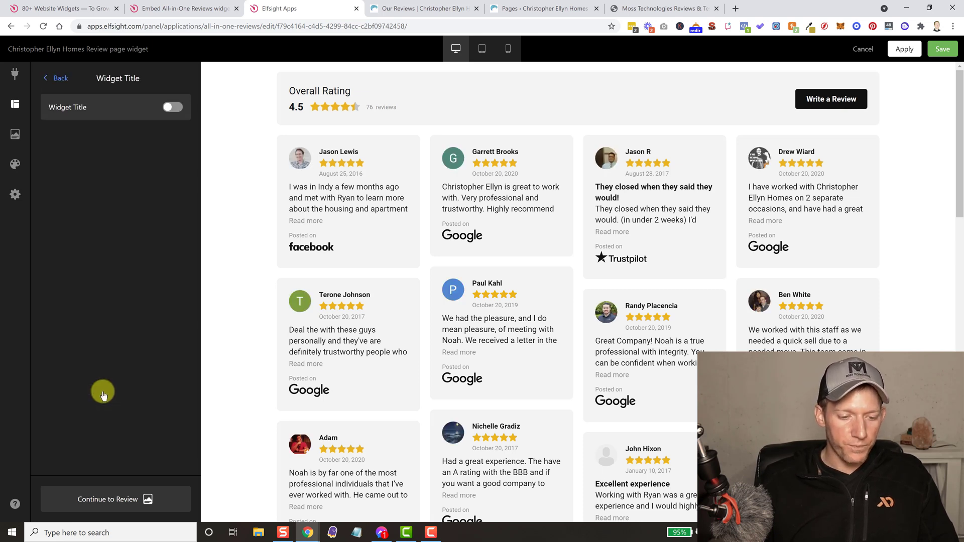
left_click(47, 79)
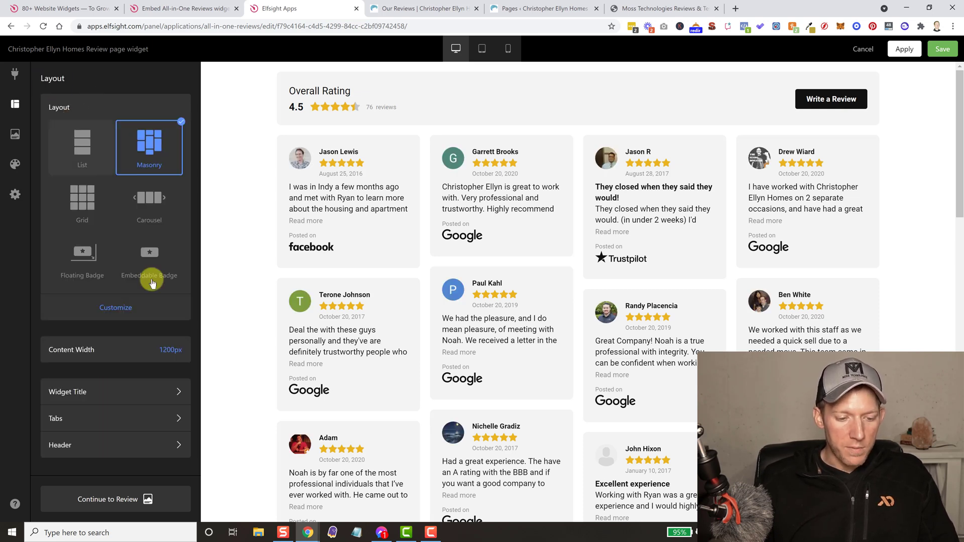
left_click(111, 417)
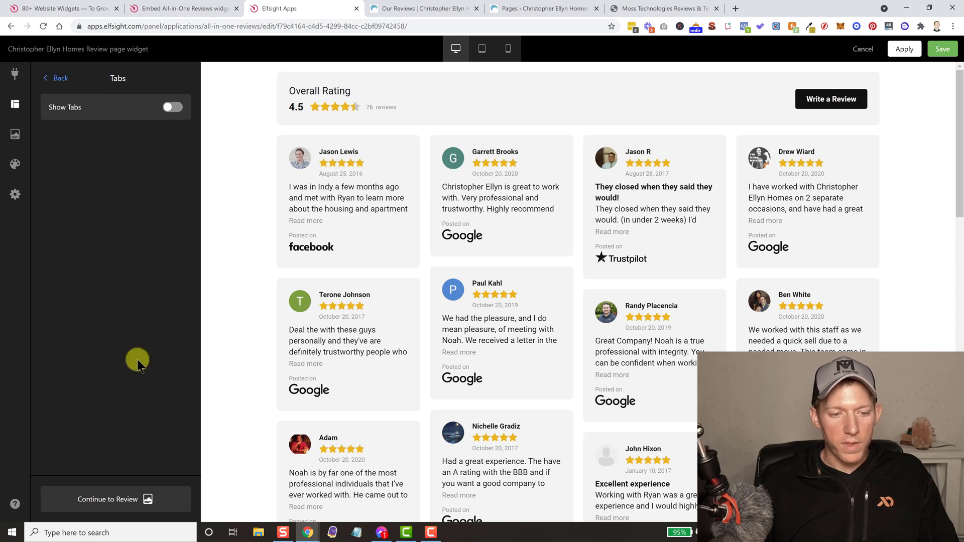
left_click(173, 111)
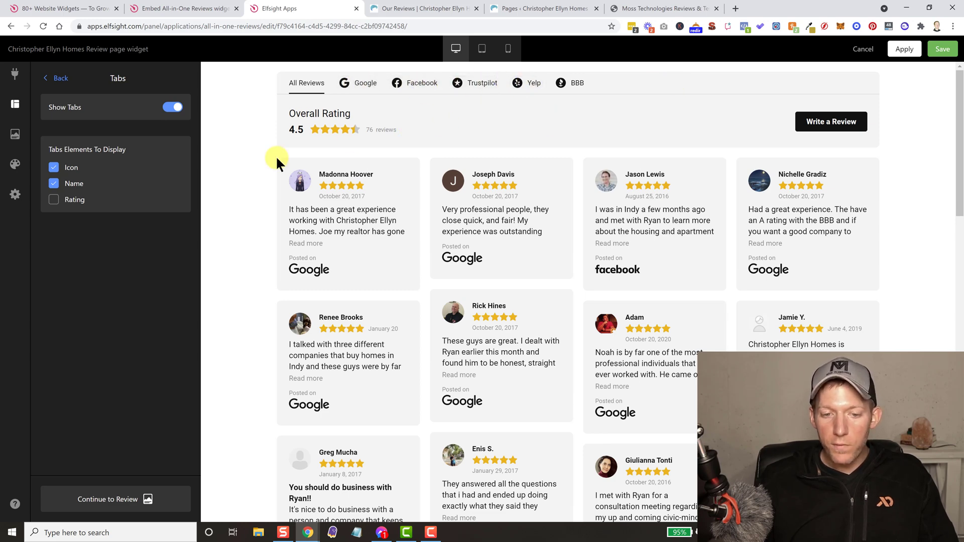
left_click(169, 109)
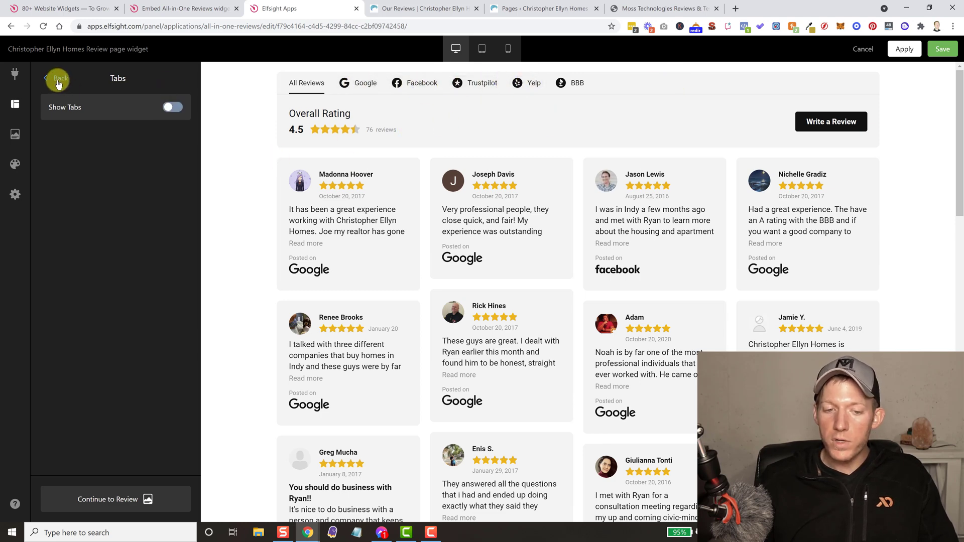
left_click(58, 80)
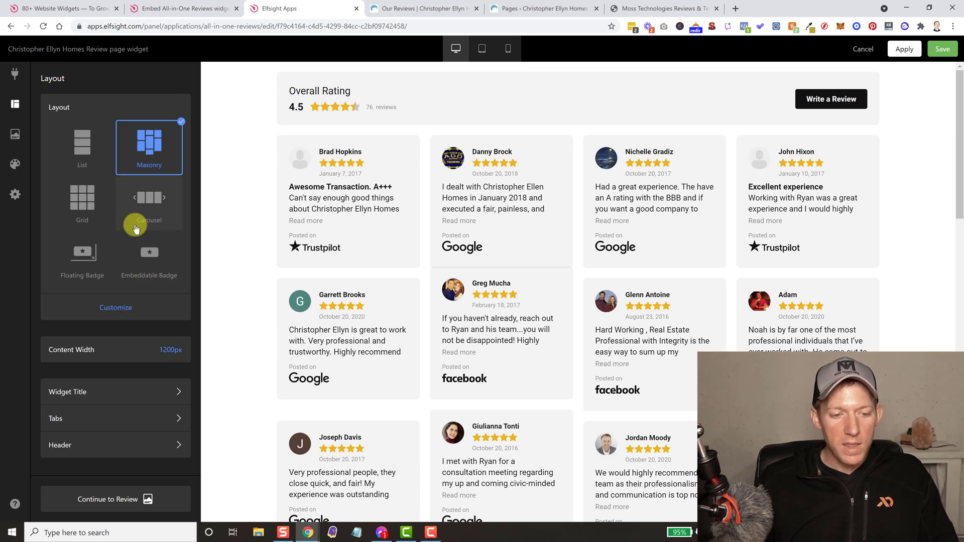
- Look over the review style, author, date, rating and review source display options of the widget
left_click(15, 136)
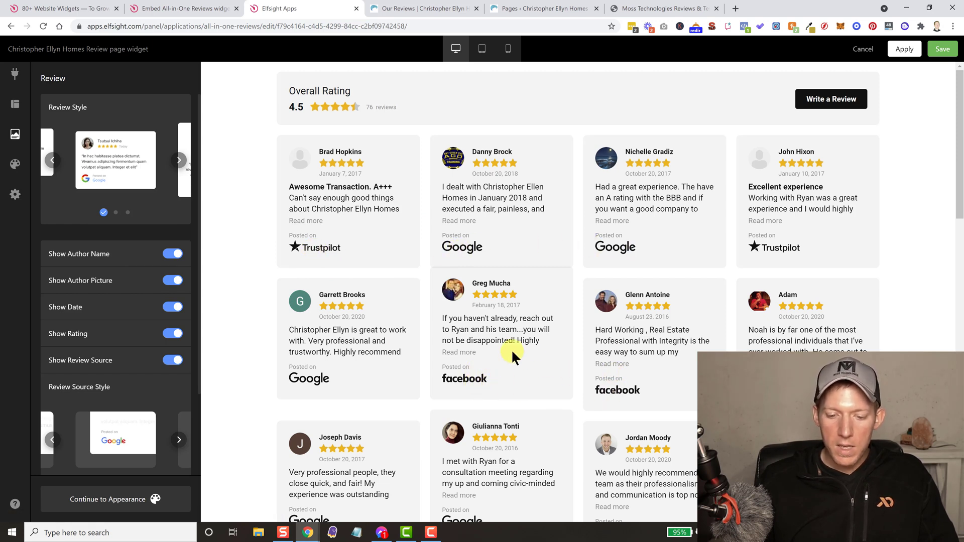
scroll(512, 350, "down", 1)
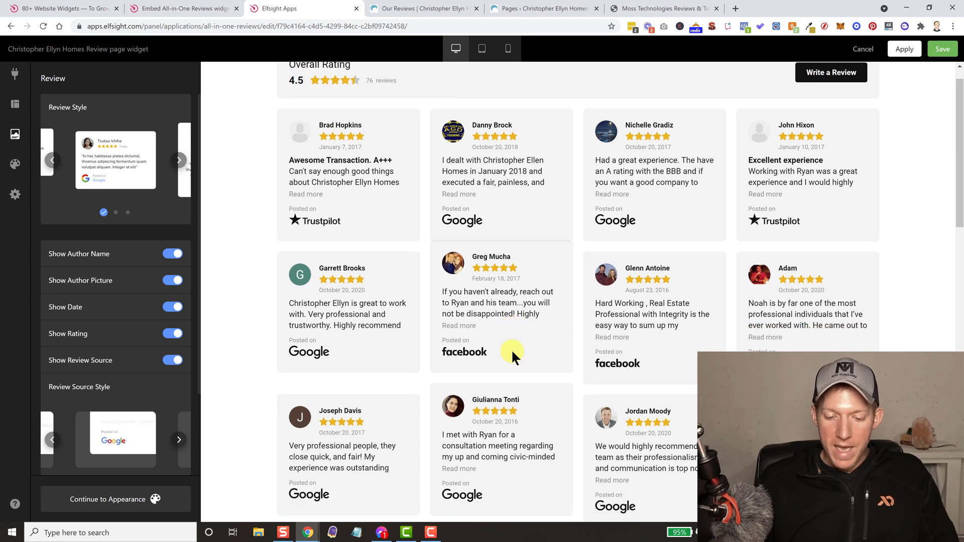
scroll(122, 315, "down", 3)
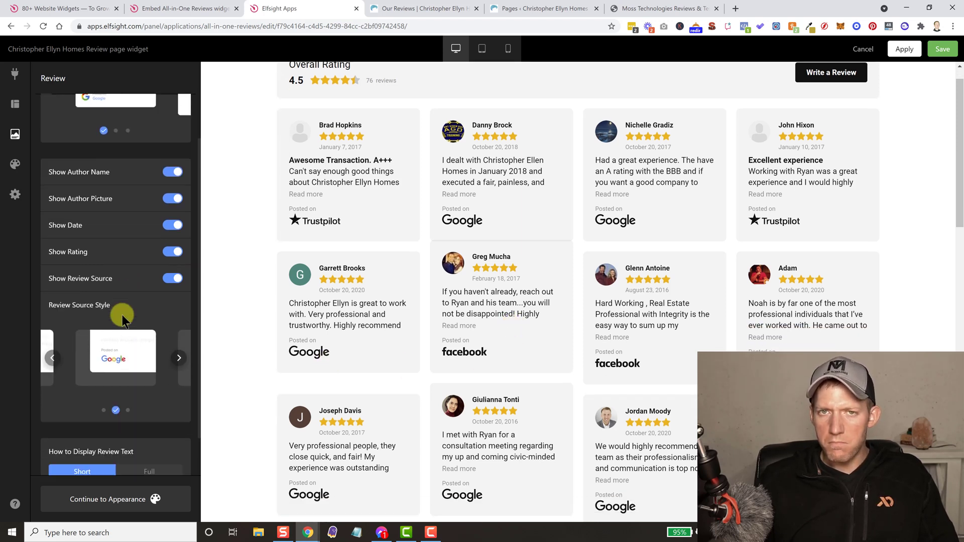
scroll(122, 312, "up", 2)
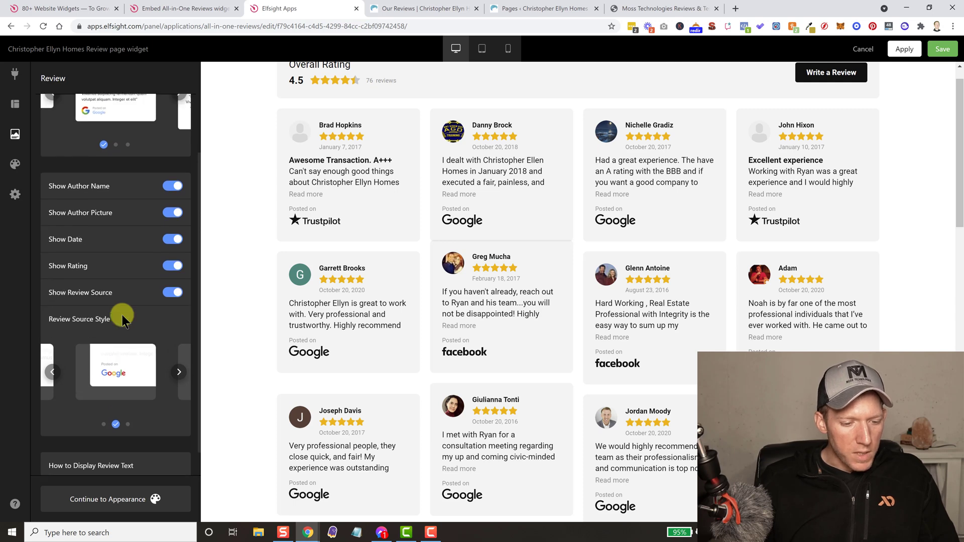
scroll(122, 315, "up", 1)
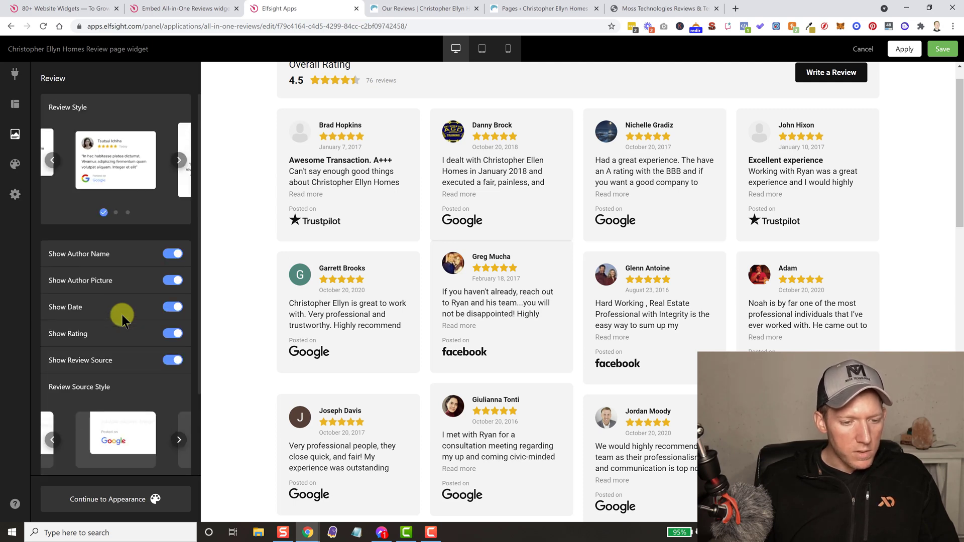
- Set the source logo color of the reviews to Native in the appearance options
left_click(15, 163)
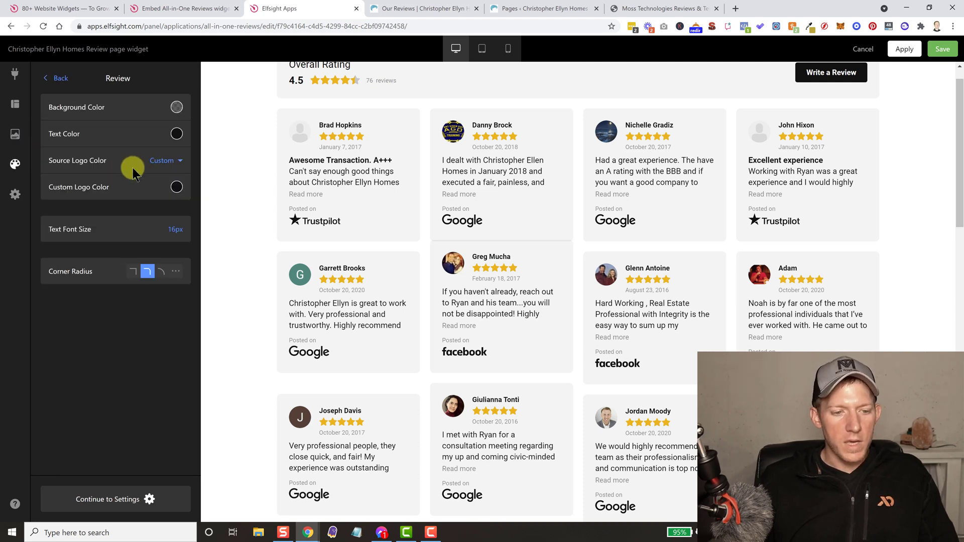
left_click(167, 162)
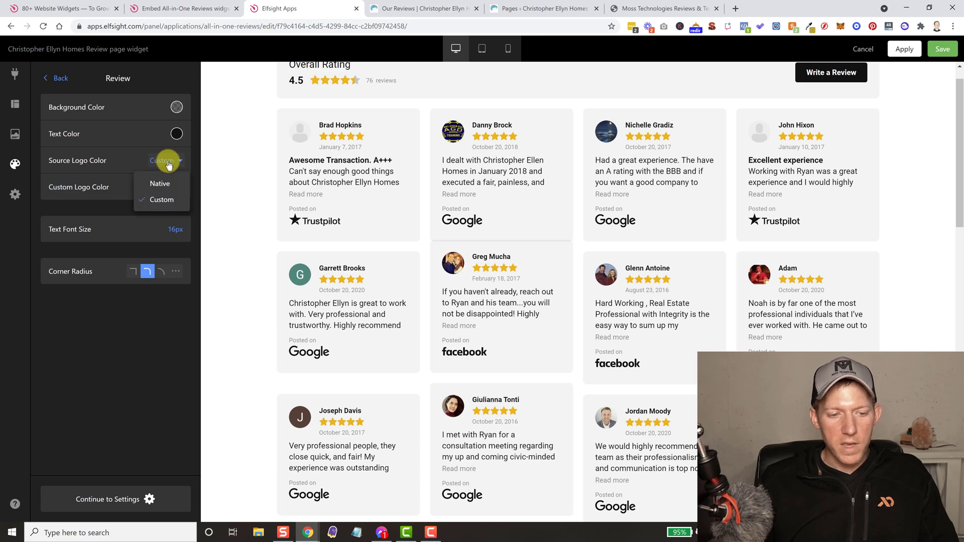
left_click(161, 186)
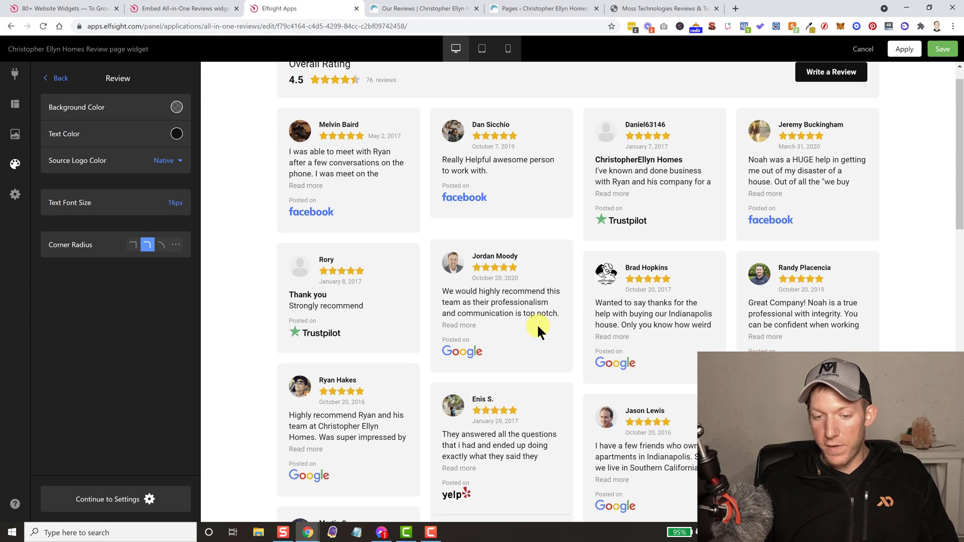
- Examine the review source logos on the cards throughout the Masonry preview
scroll(537, 324, "down", 2)
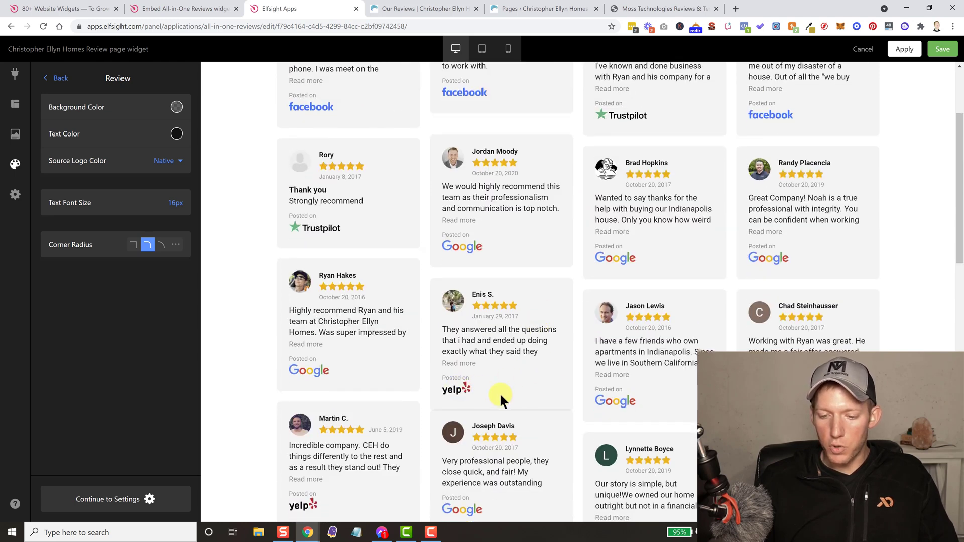
scroll(499, 392, "down", 1)
scroll(496, 358, "down", 1)
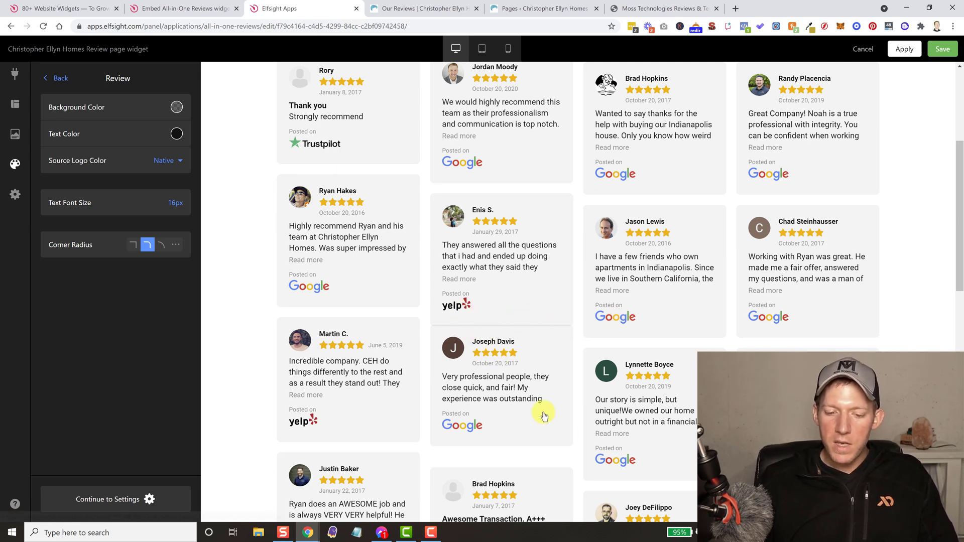
scroll(683, 432, "down", 3)
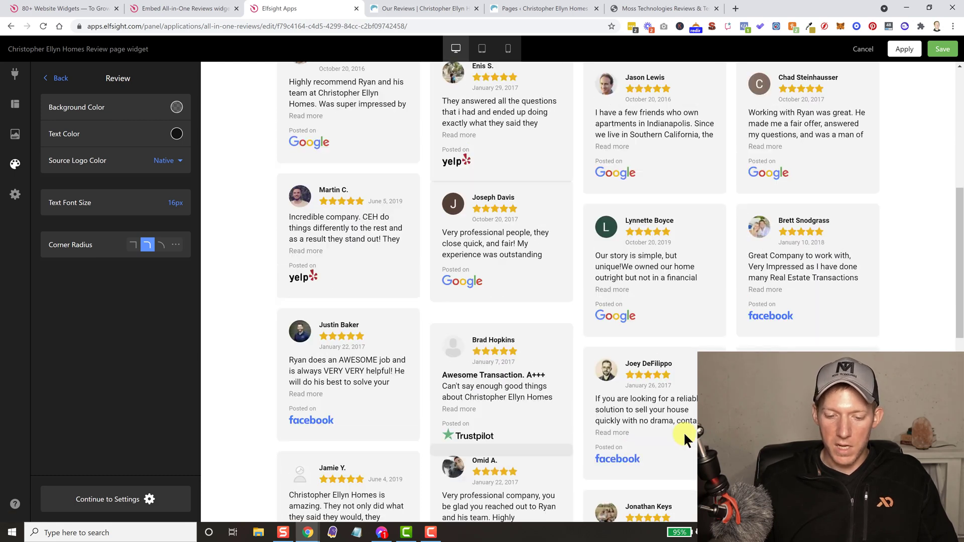
scroll(682, 432, "down", 2)
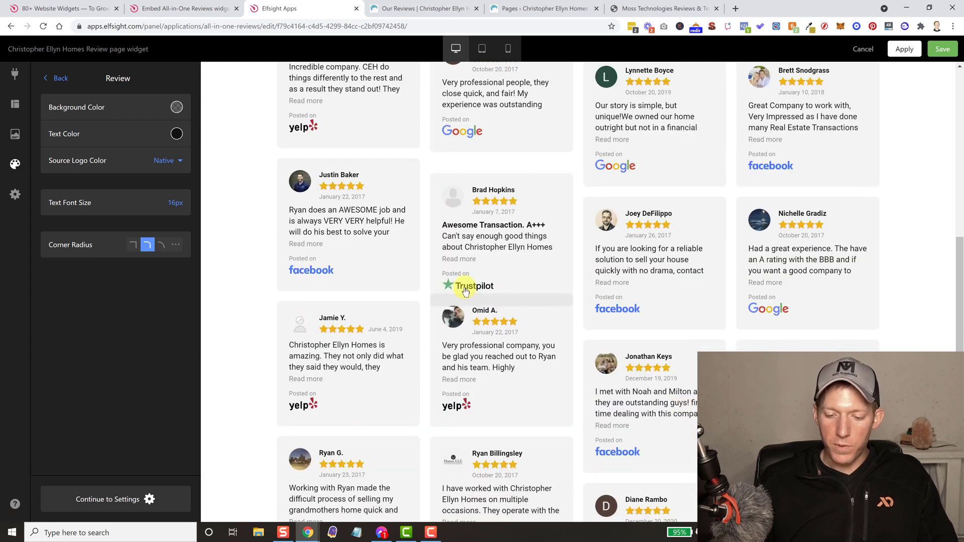
scroll(534, 393, "down", 7)
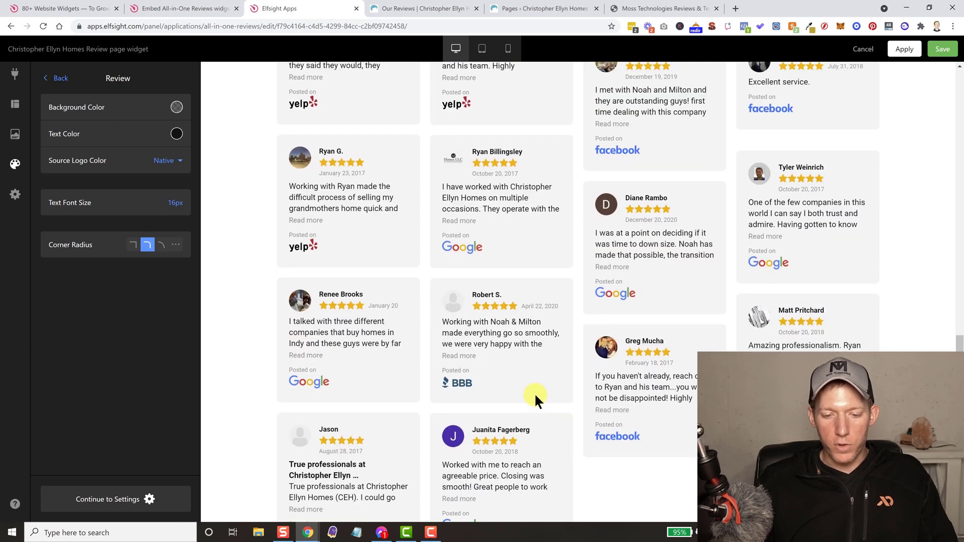
scroll(534, 392, "down", 1)
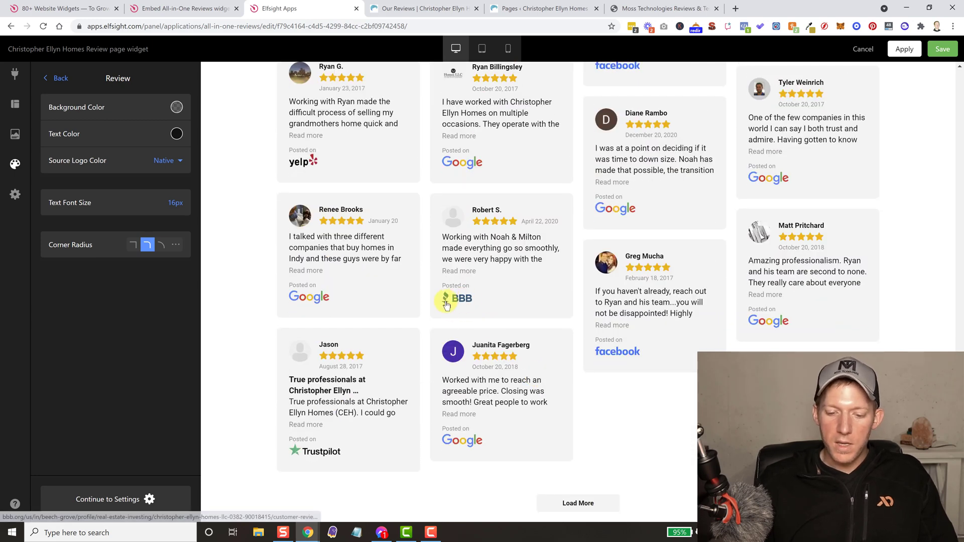
scroll(457, 308, "up", 1)
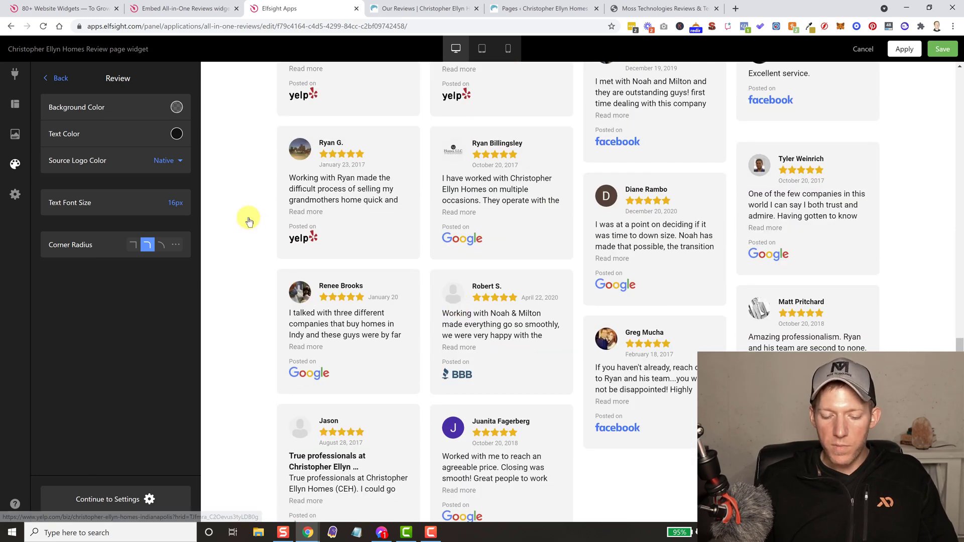
- Try the square corner preset and set the review cards' corner radius to the most rounded preset
left_click(133, 244)
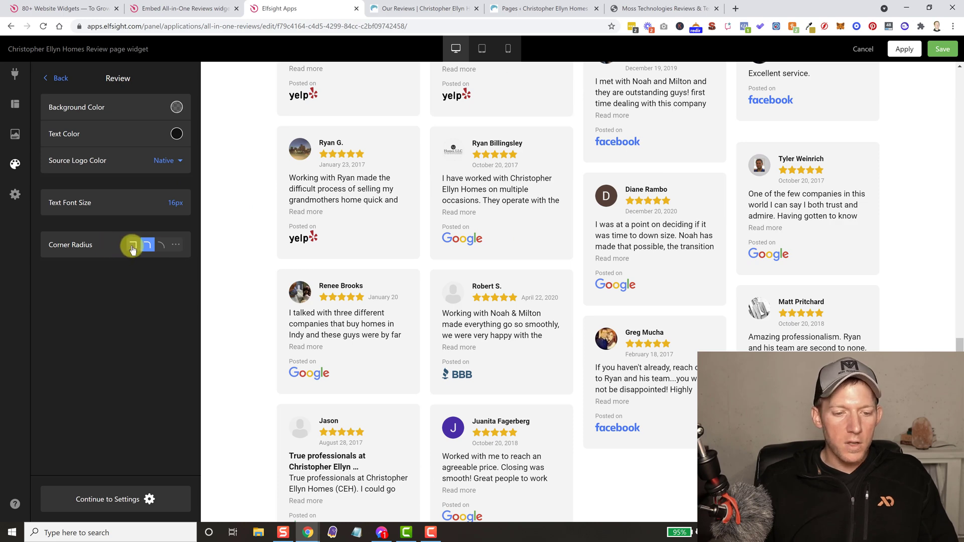
left_click(161, 246)
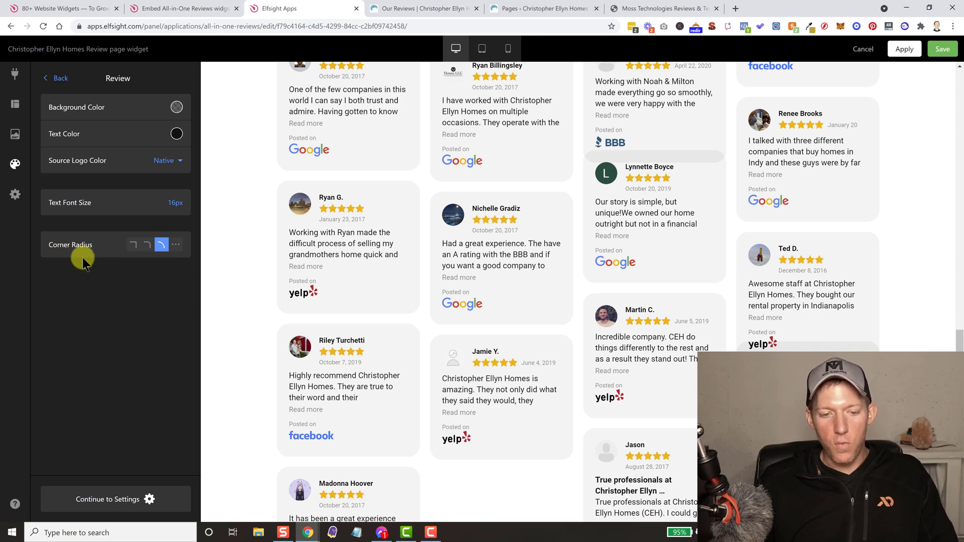
scroll(245, 158, "up", 15)
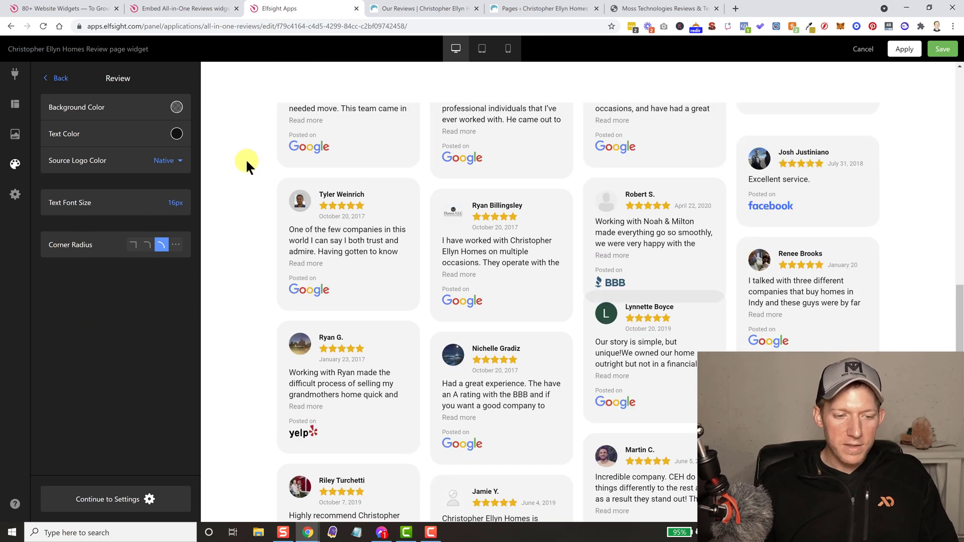
scroll(245, 159, "up", 5)
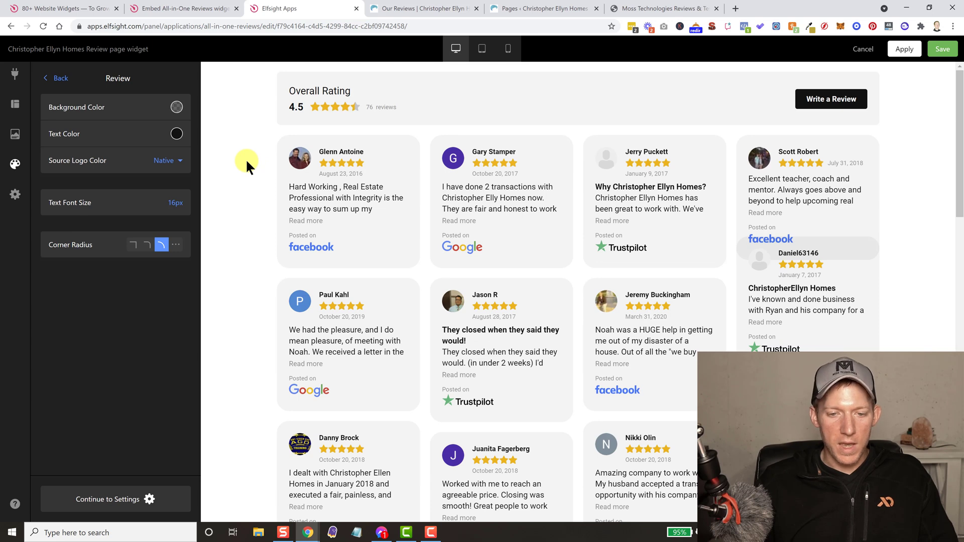
- Review the widget's language and external link settings and its Schema.org markup option
left_click(15, 199)
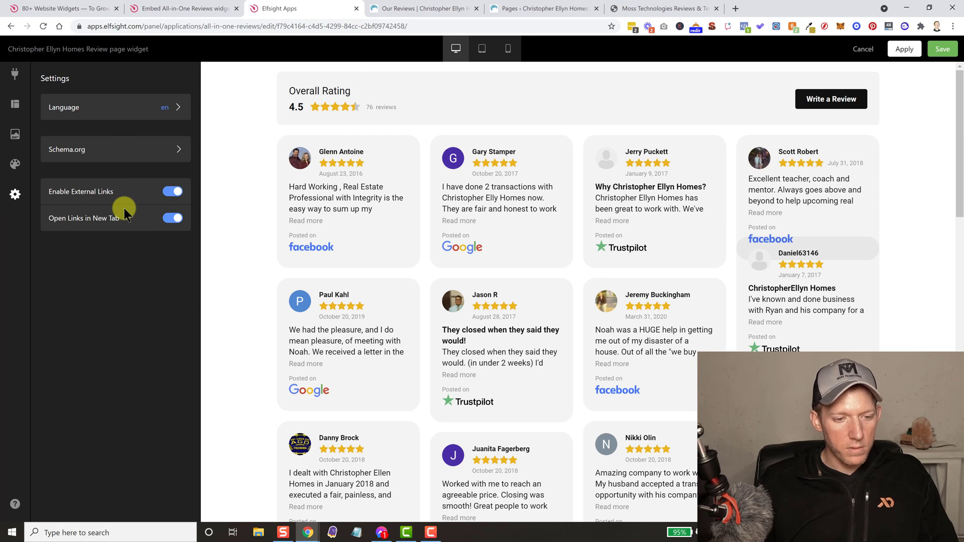
left_click(133, 151)
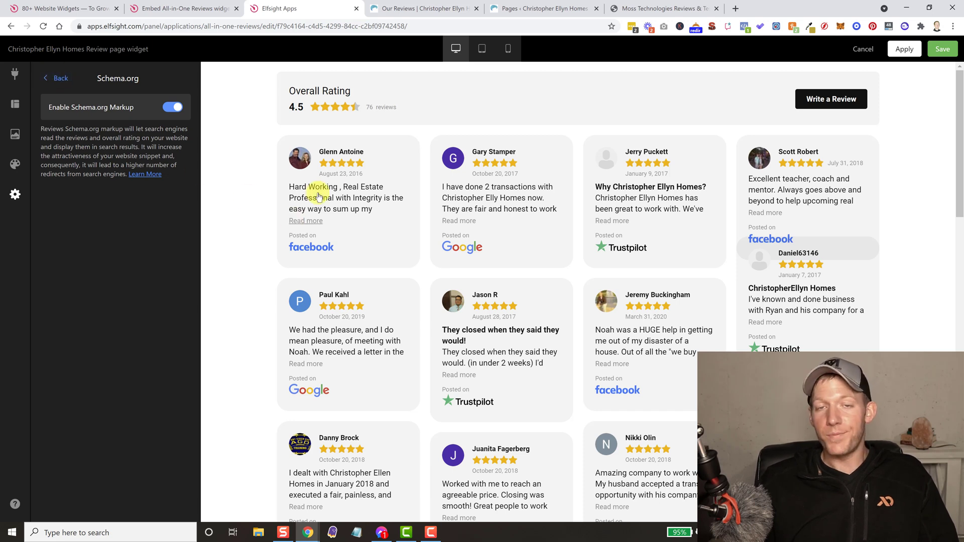
left_click(59, 79)
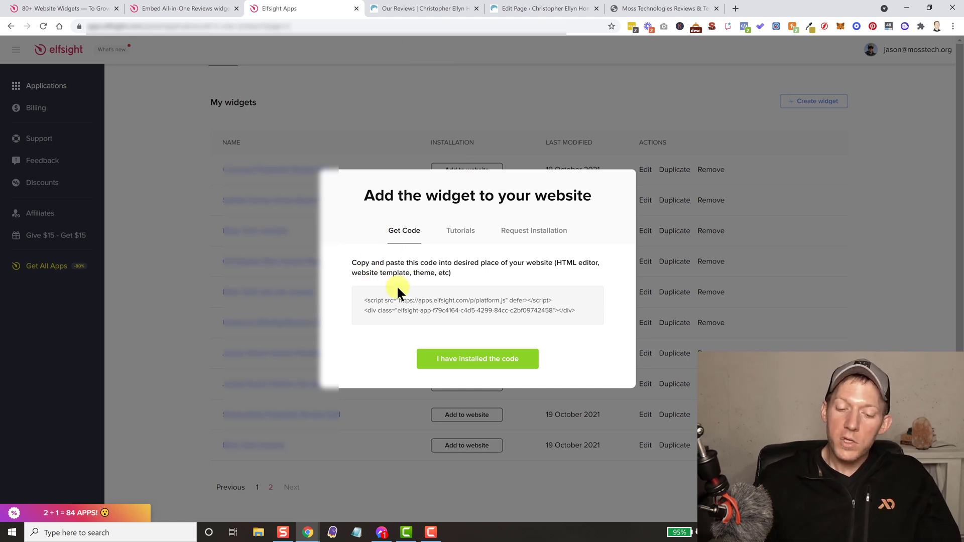
- Copy the widget's embed code and switch to the WordPress editor of the Reviews page
mouse_move(398, 301)
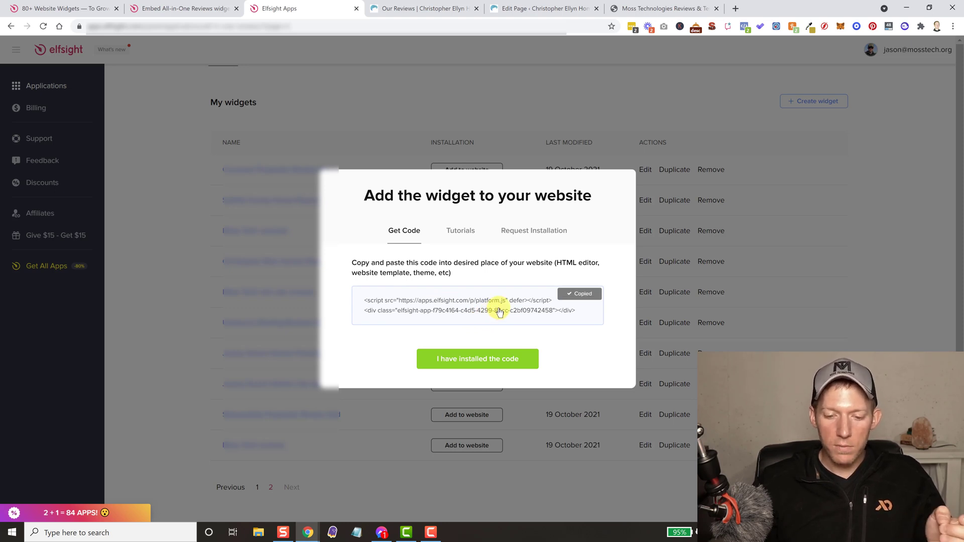
left_click(542, 6)
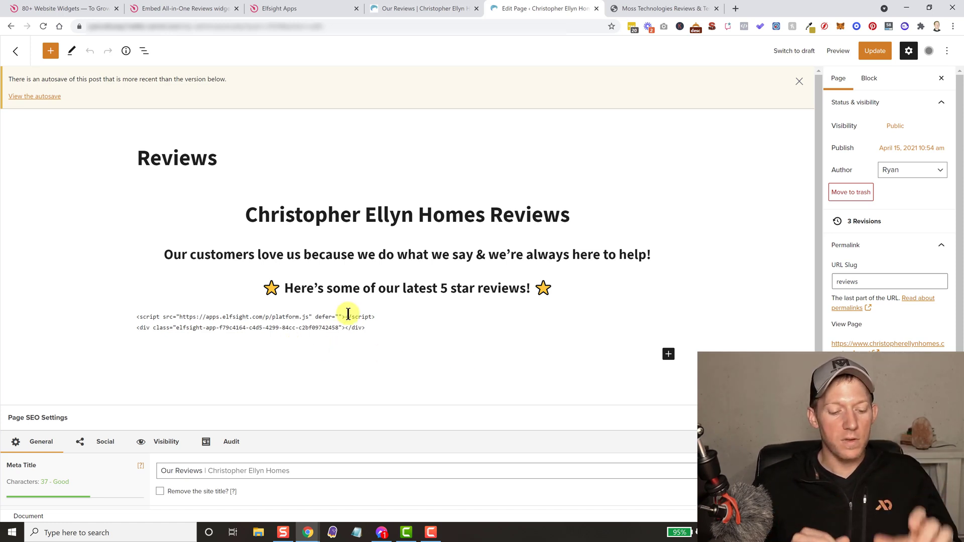
- Switch to the live Christopher Ellyn Homes reviews page and look through the embedded reviews widget
left_click(420, 7)
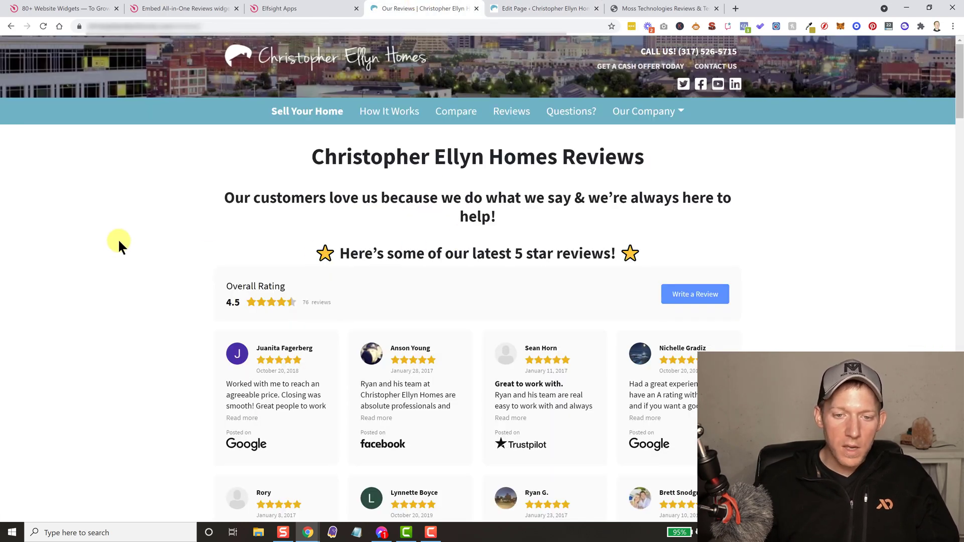
scroll(118, 238, "down", 5)
scroll(56, 299, "down", 6)
scroll(56, 299, "down", 3)
scroll(55, 299, "up", 15)
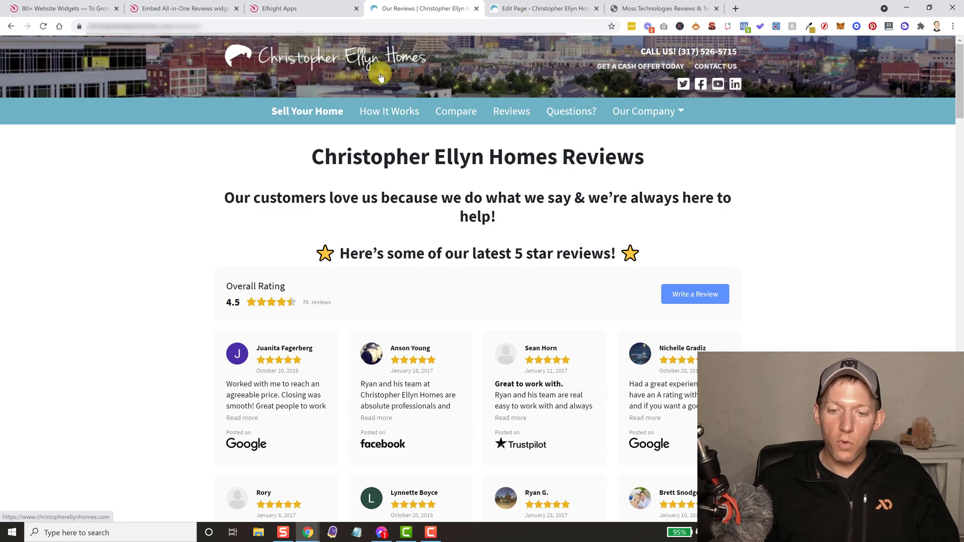
- Return to Elfsight's website and display the full list of available widgets from the All-in-One Reviews page
left_click(79, 7)
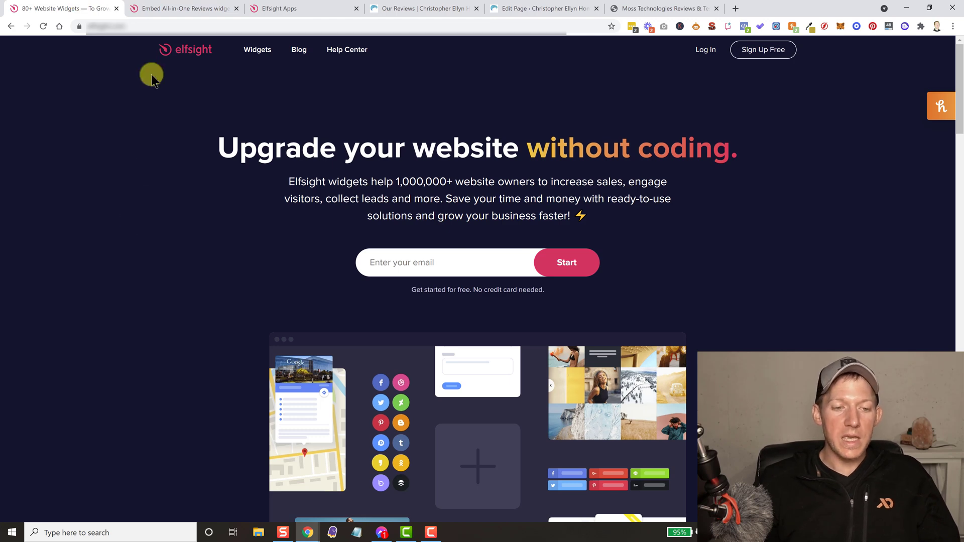
left_click(182, 7)
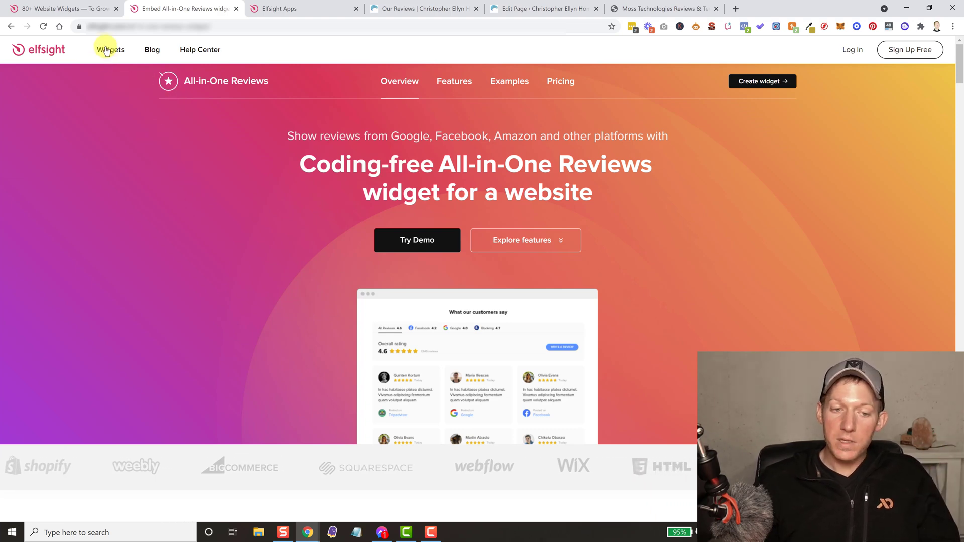
mouse_move(109, 49)
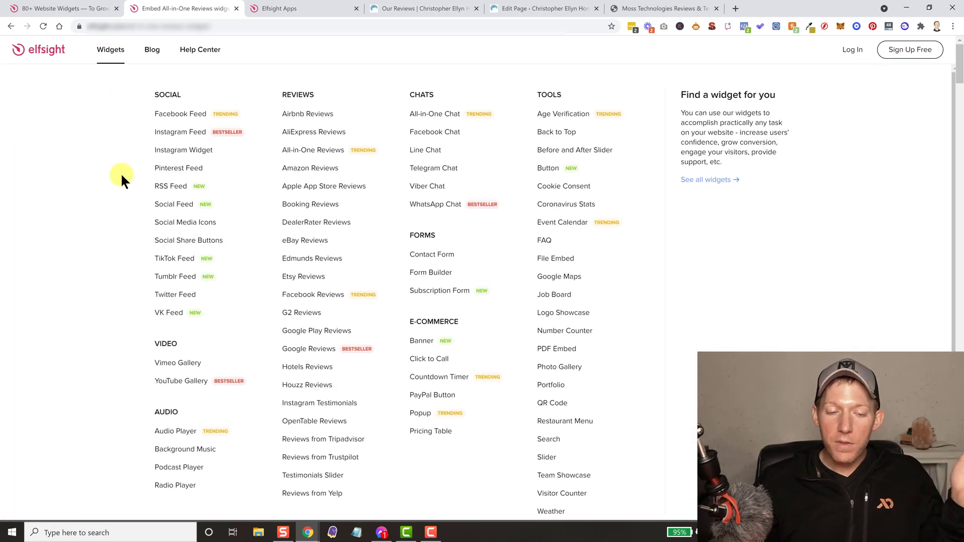